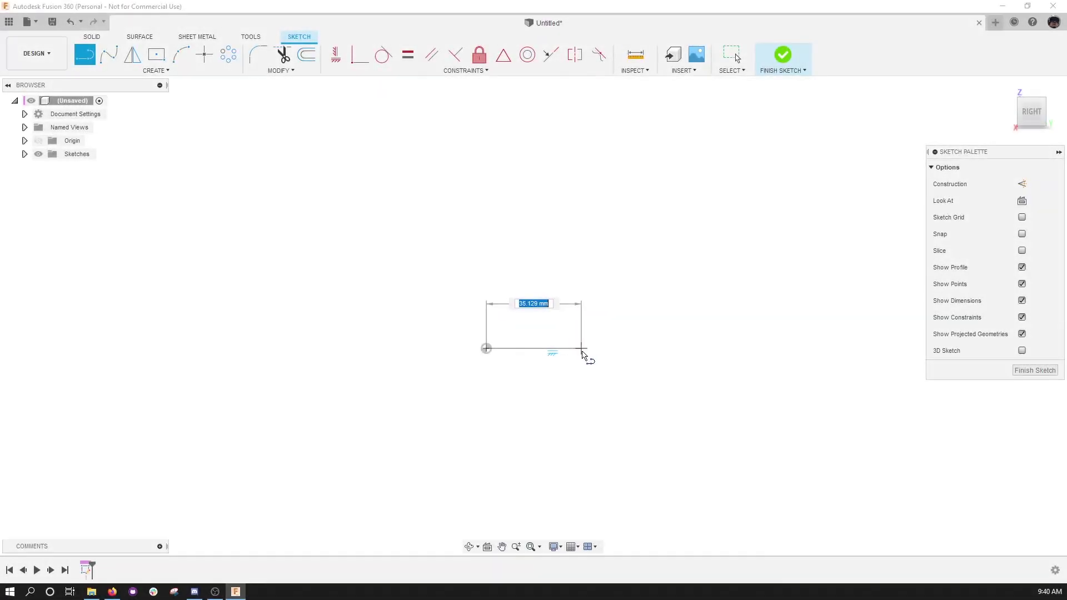
Draw two adjoining rectangles on the baseline and revolve both profiles about the vertical axis into a new ring body.
{"action": "key", "text": "r"}
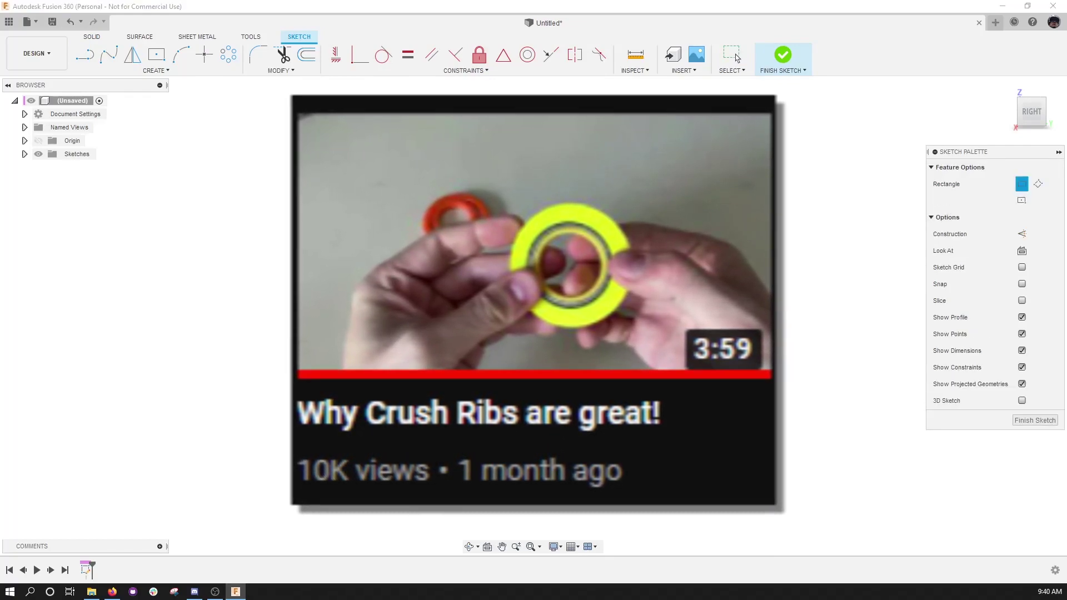
{"action": "left_click", "coordinate": [782, 55]}
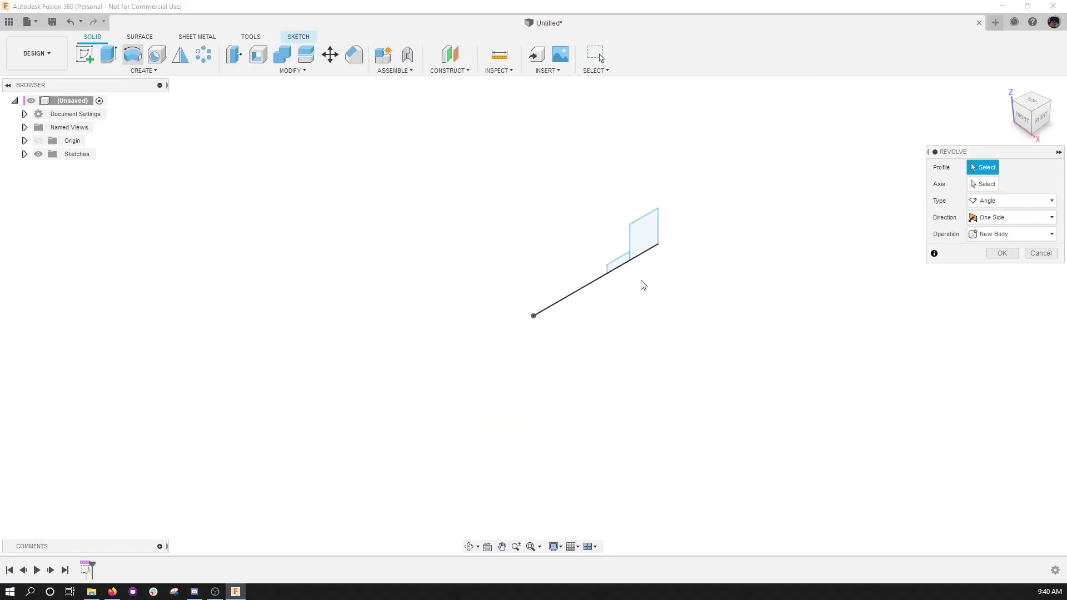
{"action": "left_click", "coordinate": [980, 185]}
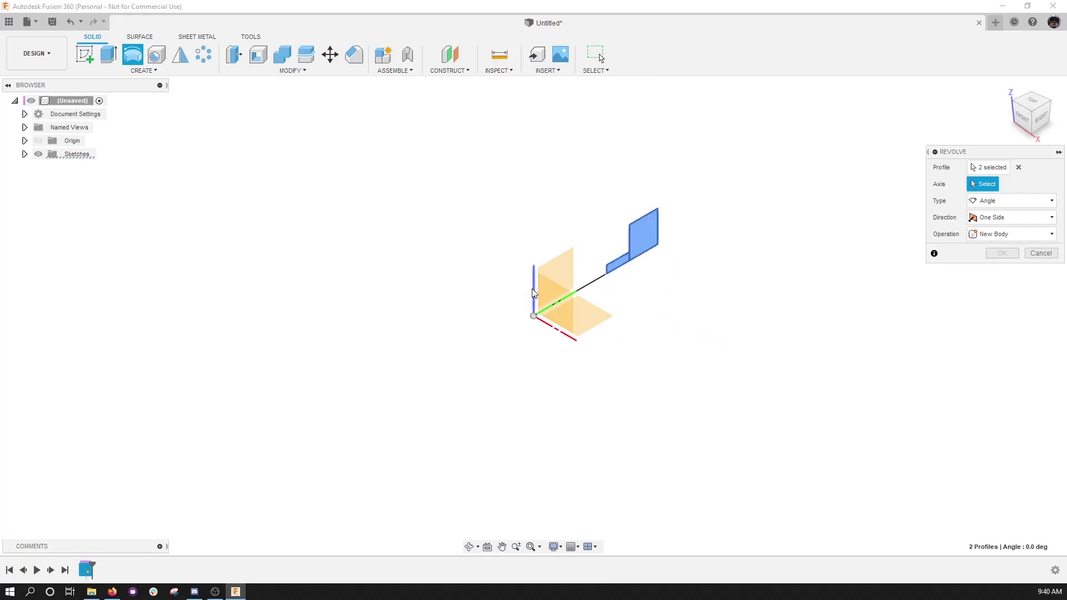
{"action": "left_click", "coordinate": [588, 284]}
{"action": "key", "text": "Return"}
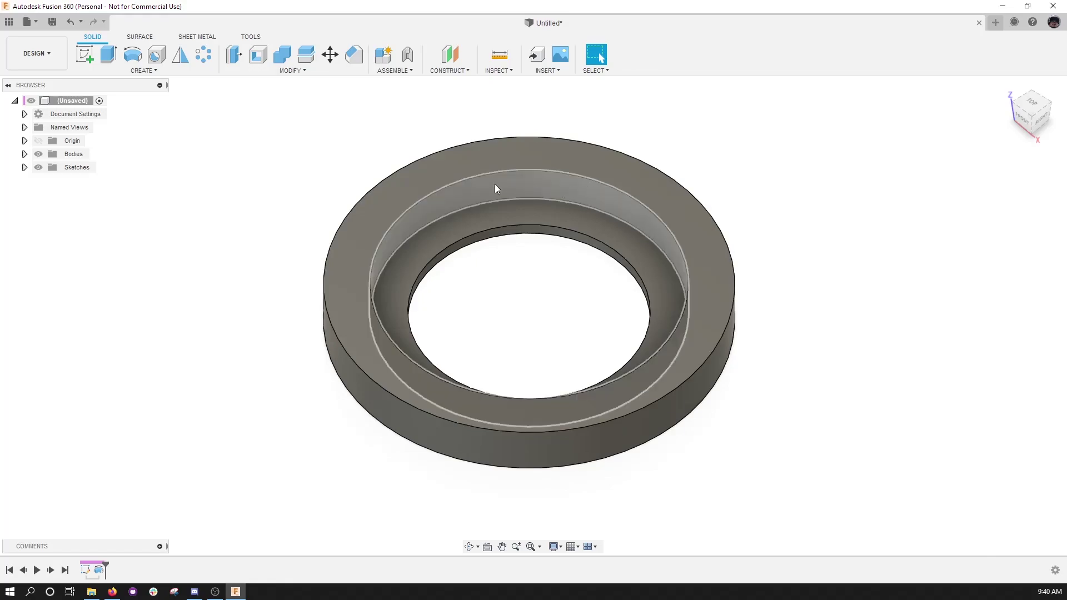
Start a sketch on the ring's inner ledge and draw a horizontal line from the centre to the inner wall.
{"action": "left_click", "coordinate": [602, 206]}
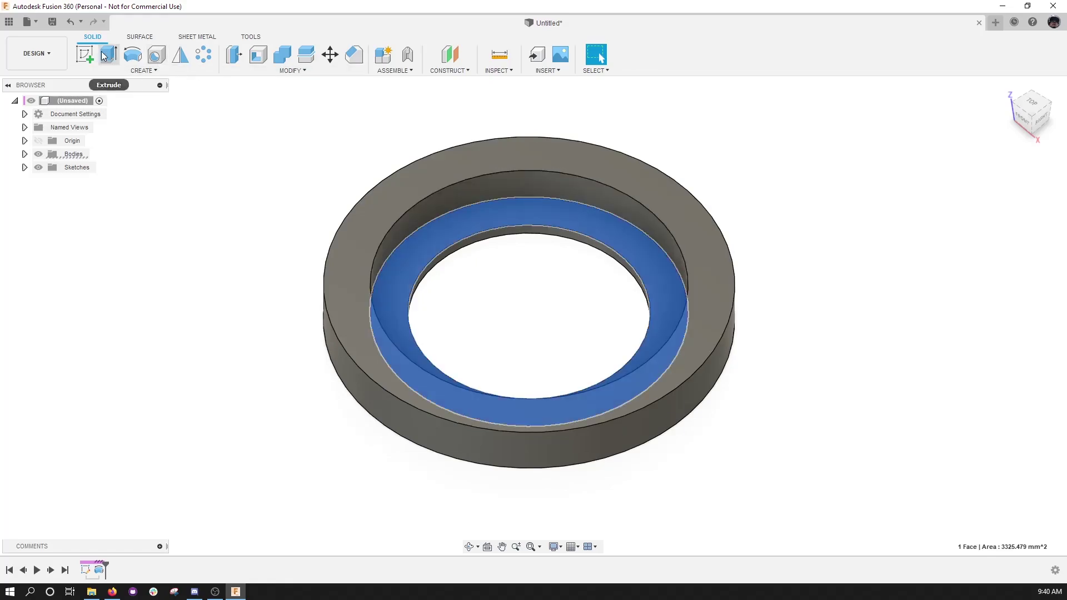
{"action": "left_click", "coordinate": [84, 54]}
{"action": "scroll", "coordinate": [689, 407], "scroll_direction": "up", "scroll_amount": 3}
{"action": "key", "text": "l"}
{"action": "left_click", "coordinate": [602, 395]}
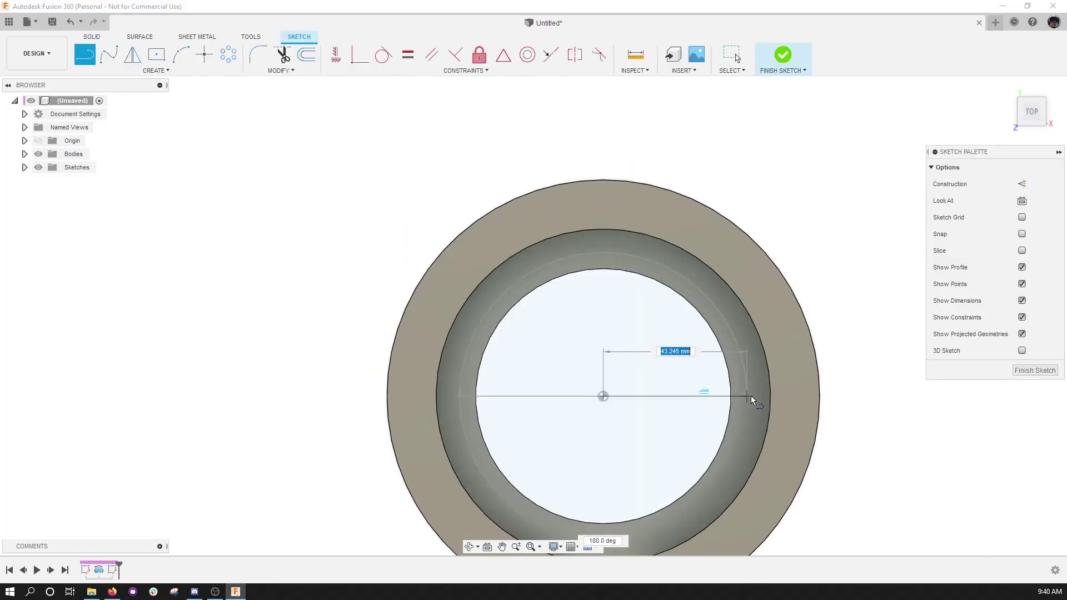
{"action": "left_click", "coordinate": [770, 394]}
Draw a short diagonal line about 1.95 mm long at the inner wall and mirror it across the horizontal line.
{"action": "scroll", "coordinate": [792, 402], "scroll_direction": "up", "scroll_amount": 7}
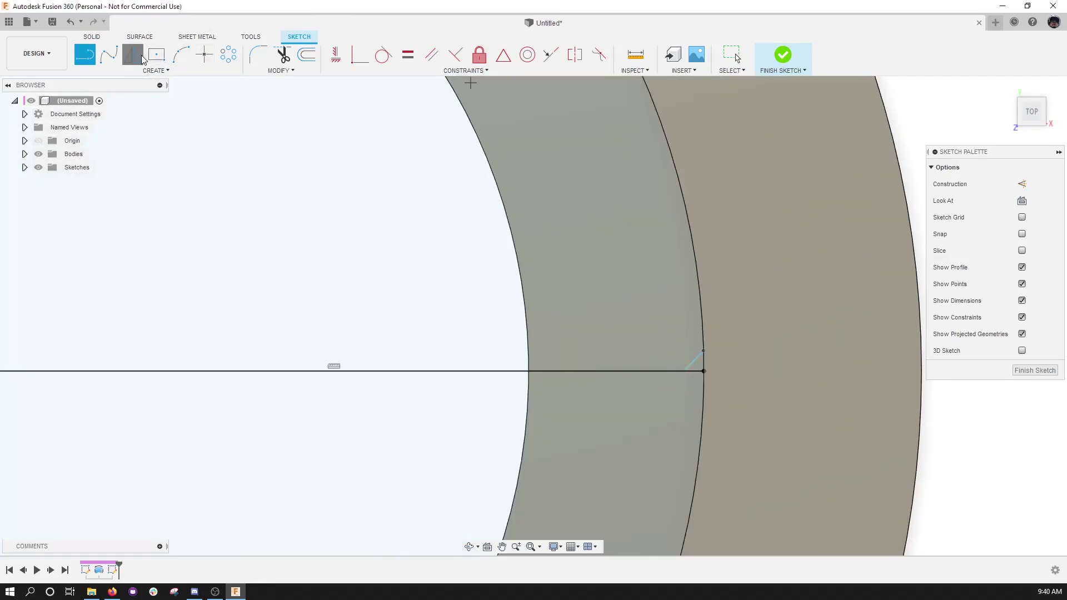
{"action": "left_click", "coordinate": [133, 54]}
{"action": "left_click", "coordinate": [691, 363]}
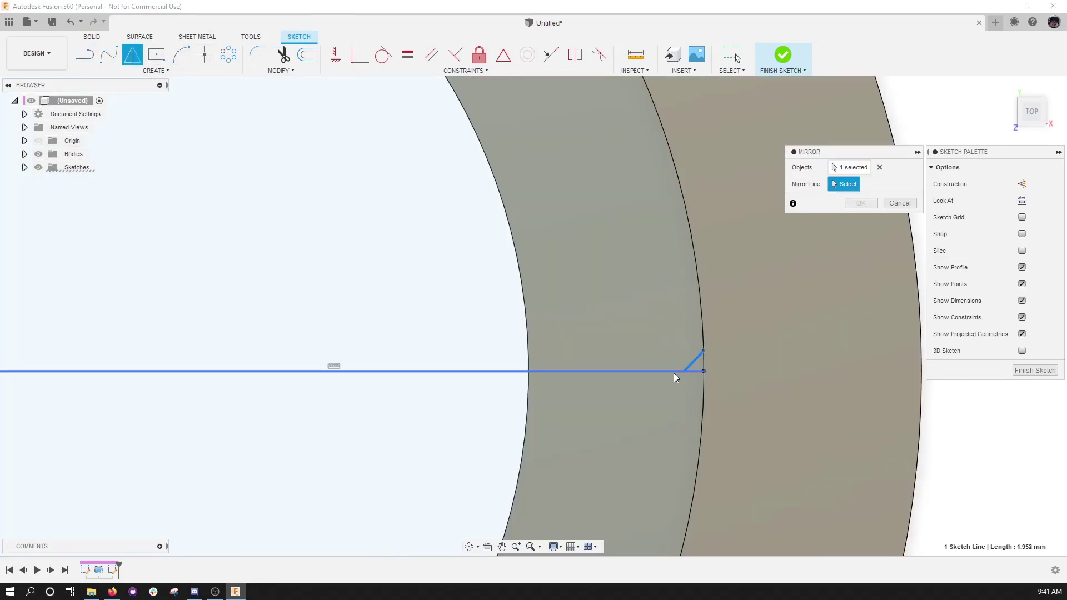
{"action": "left_click", "coordinate": [672, 373]}
{"action": "key", "text": "Return"}
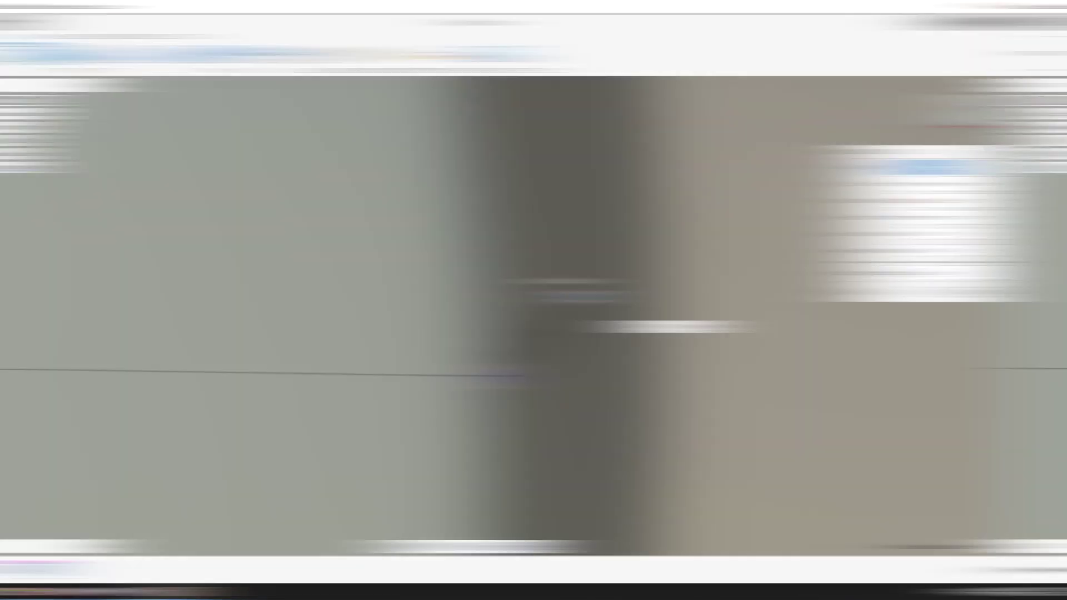
Extrude the small triangular rib profile 12.337 mm up to the ring's top face, joining it to the ring.
{"action": "left_click_drag", "start_coordinate": [689, 272], "coordinate": [774, 233]}
{"action": "scroll", "coordinate": [752, 228], "scroll_direction": "up", "scroll_amount": 5}
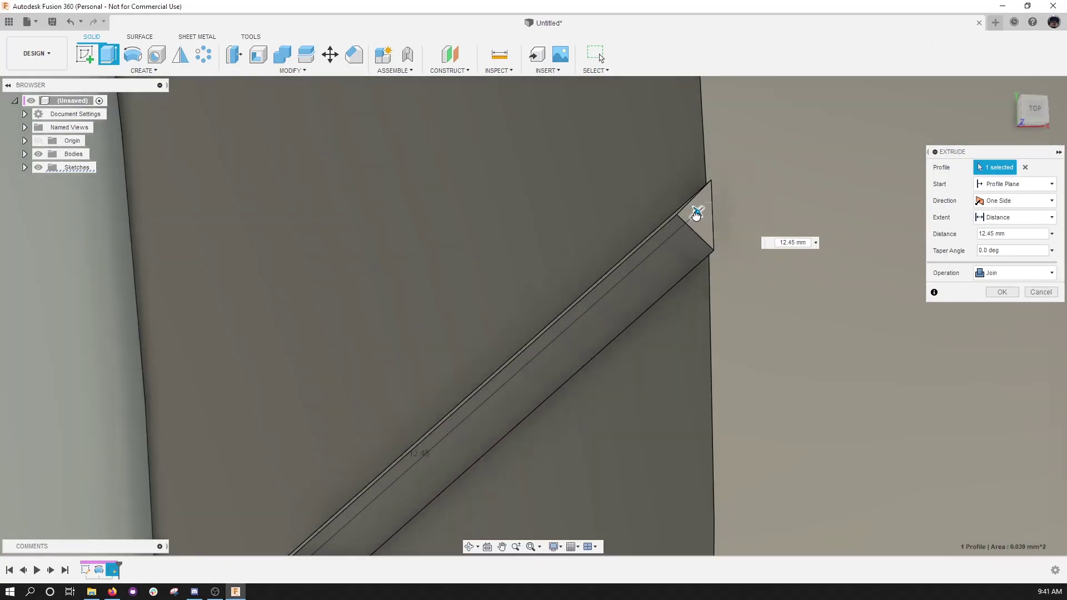
{"action": "left_click_drag", "start_coordinate": [695, 218], "coordinate": [689, 219]}
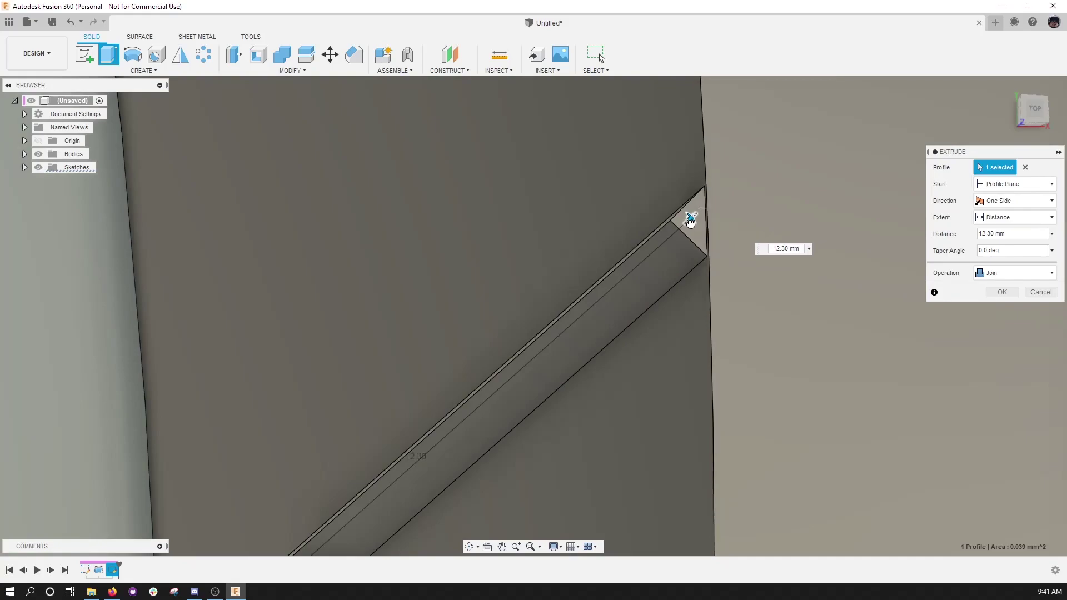
{"action": "left_click", "coordinate": [744, 214]}
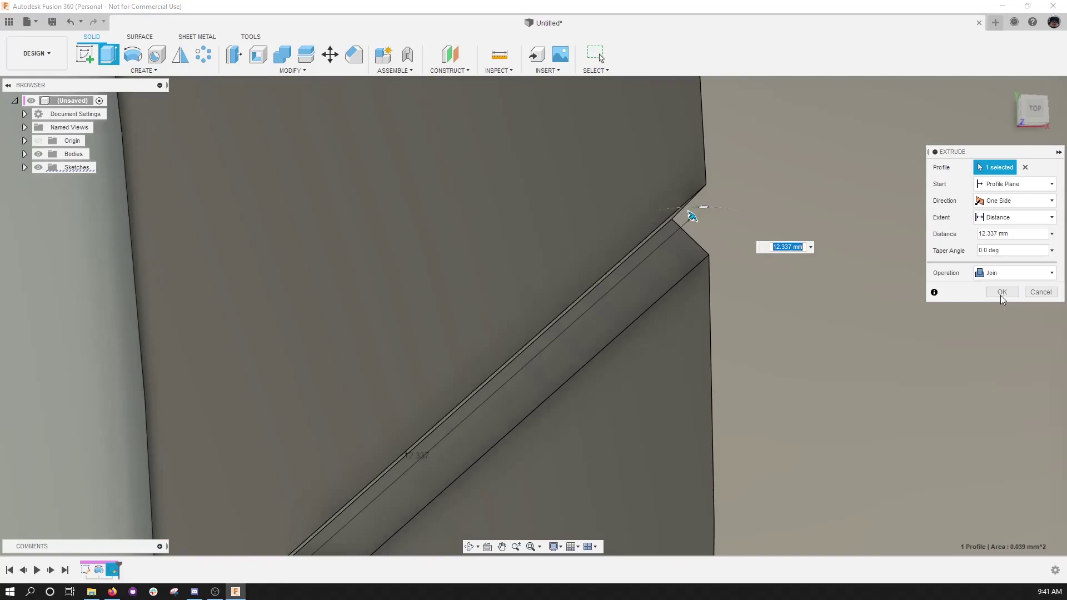
{"action": "left_click", "coordinate": [1002, 291]}
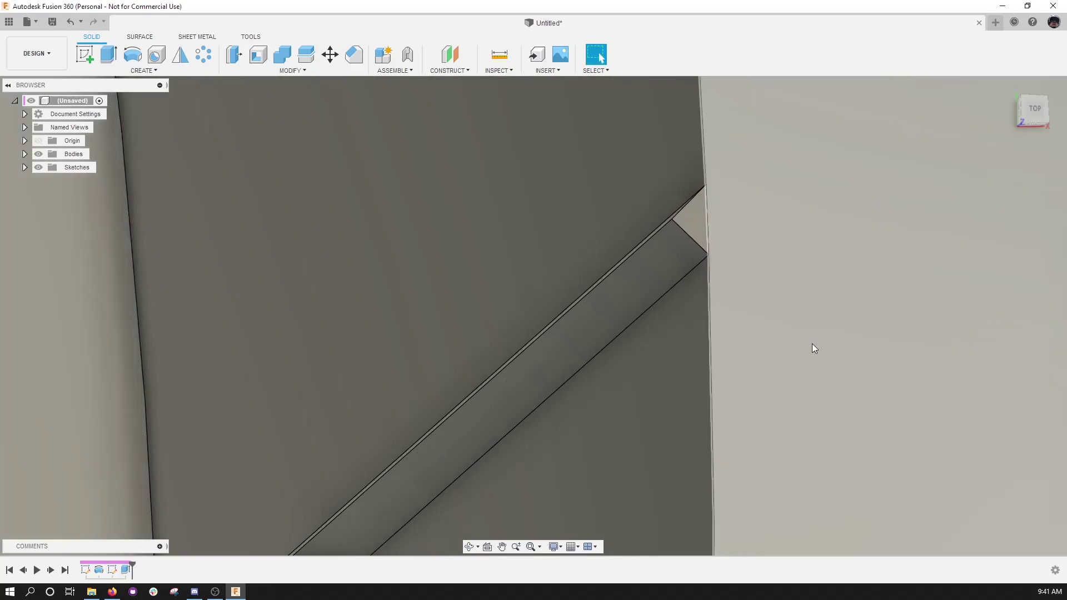
Edit the rib's extrusion so that it ends flush with the ring's top face.
{"action": "scroll", "coordinate": [810, 328], "scroll_direction": "up", "scroll_amount": 4}
{"action": "scroll", "coordinate": [676, 233], "scroll_direction": "down", "scroll_amount": 3}
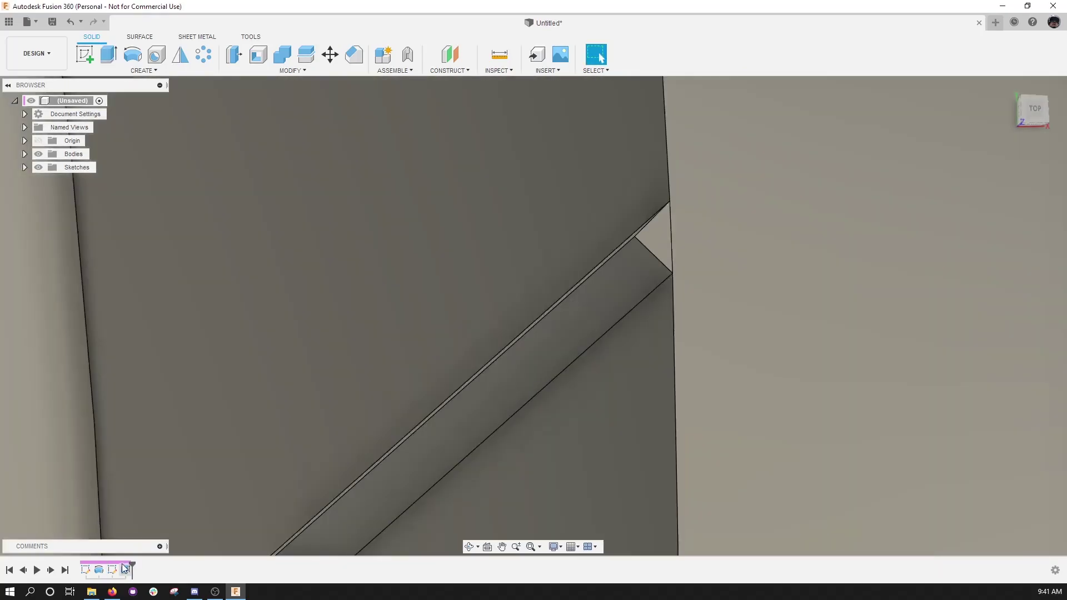
{"action": "left_click", "coordinate": [125, 570]}
{"action": "right_click", "coordinate": [125, 570]}
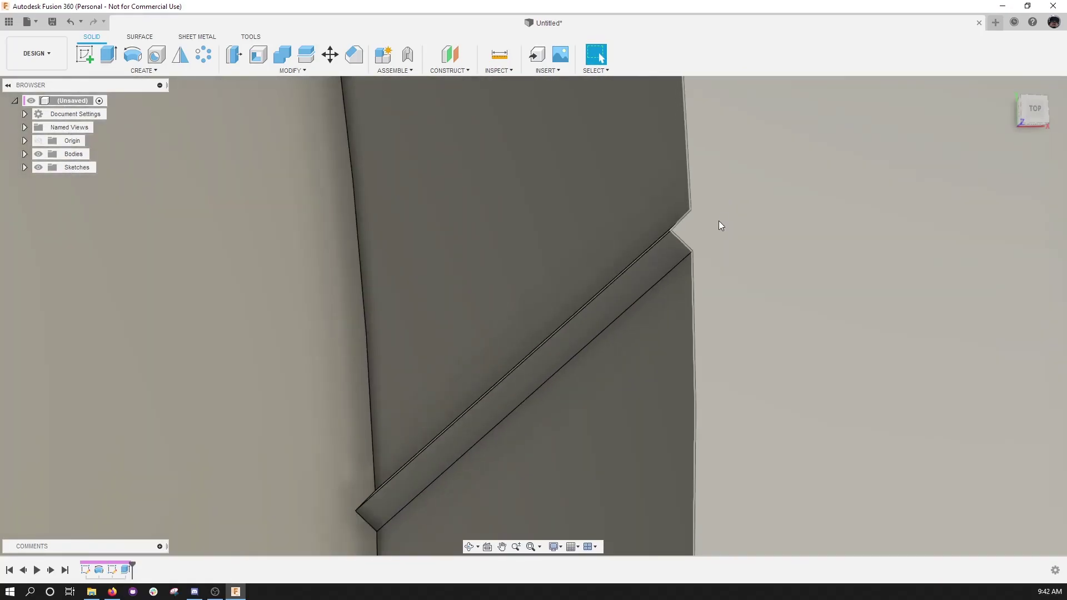
Create a full circular pattern of the rib extrusion feature around the ring's vertical axis.
{"action": "scroll", "coordinate": [694, 222], "scroll_direction": "down", "scroll_amount": 2}
{"action": "scroll", "coordinate": [694, 223], "scroll_direction": "down", "scroll_amount": 10}
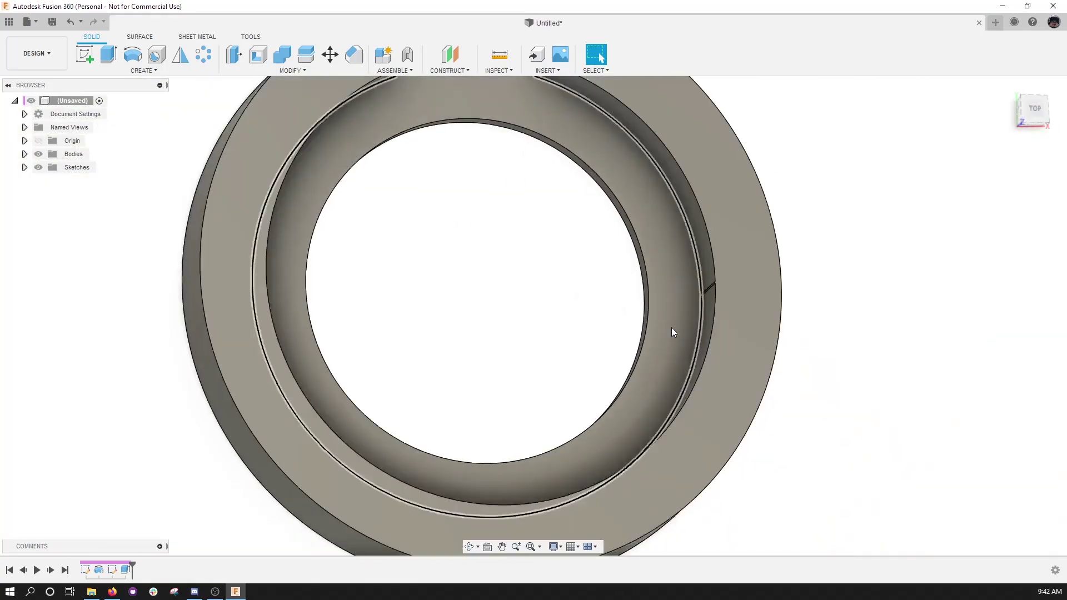
{"action": "middle_click_drag", "start_coordinate": [674, 333], "coordinate": [578, 314], "text": "shift"}
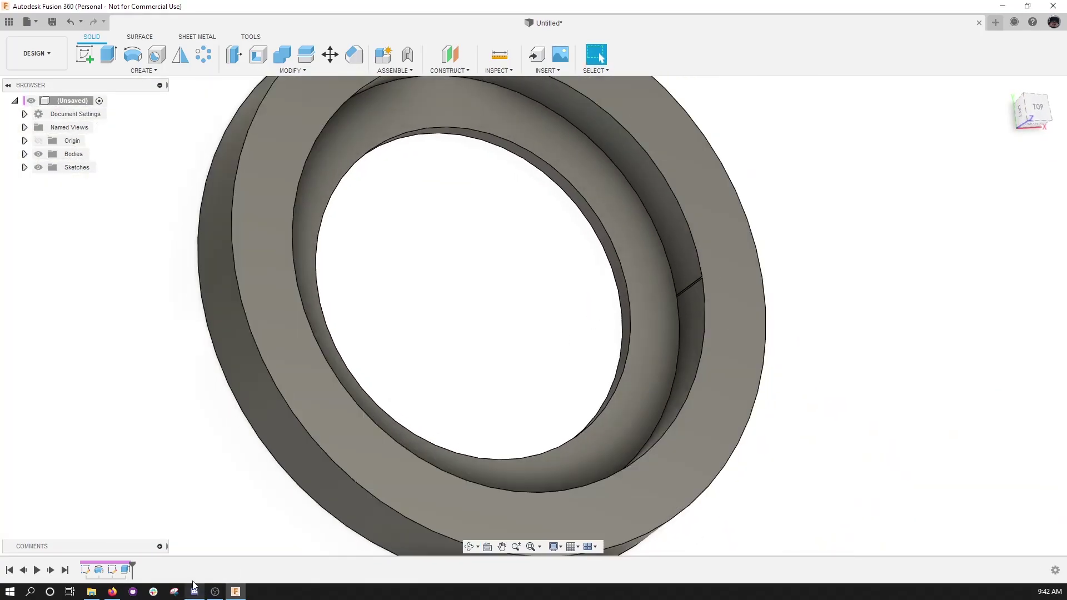
{"action": "left_click", "coordinate": [131, 570]}
{"action": "left_click", "coordinate": [203, 54]}
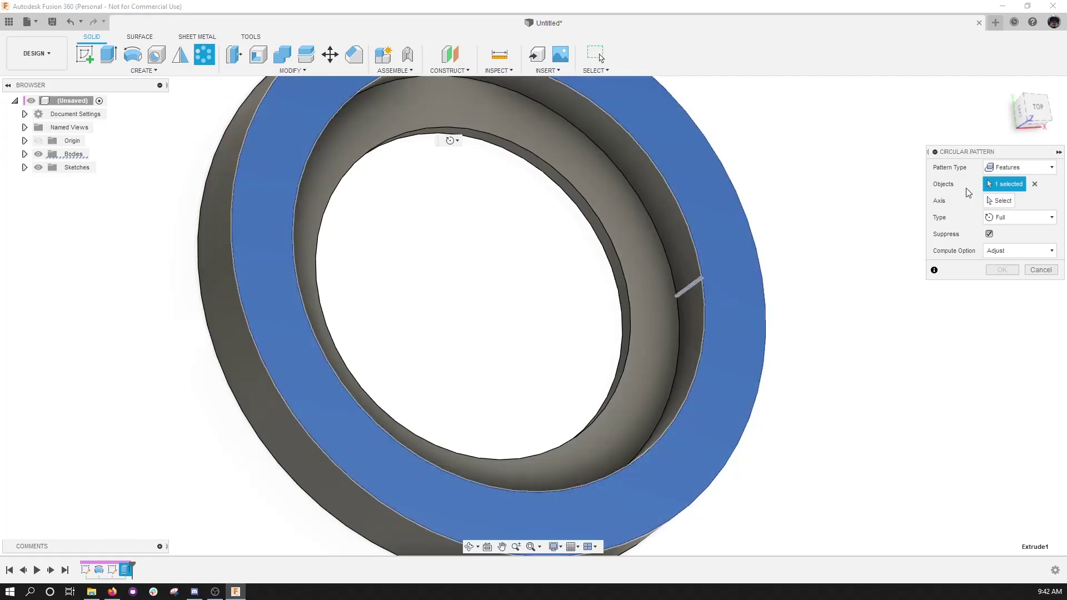
{"action": "left_click", "coordinate": [1000, 202]}
{"action": "left_click", "coordinate": [489, 282]}
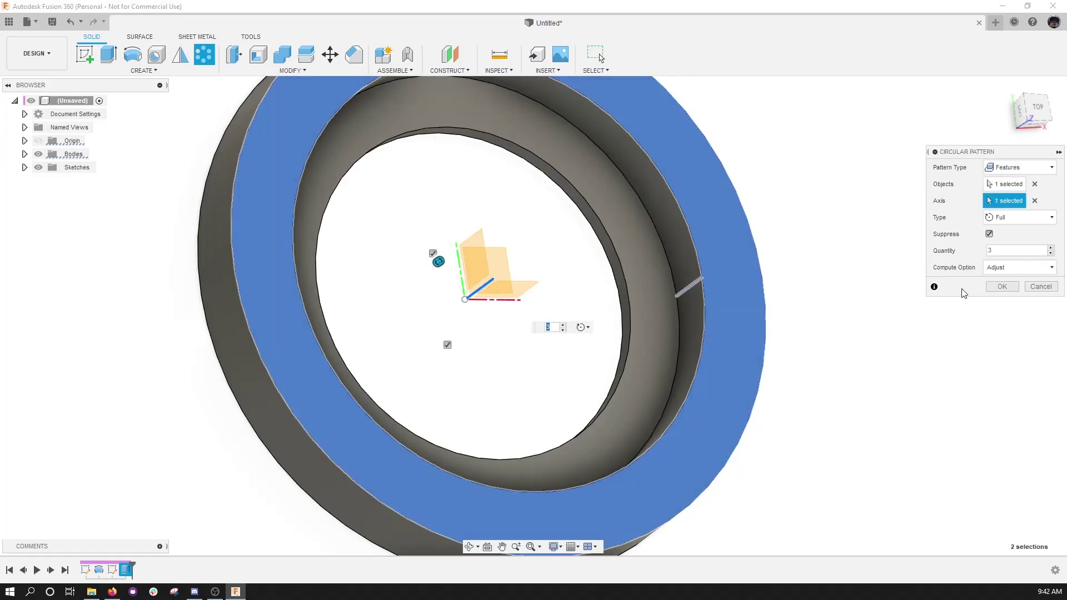
{"action": "left_click", "coordinate": [1000, 286]}
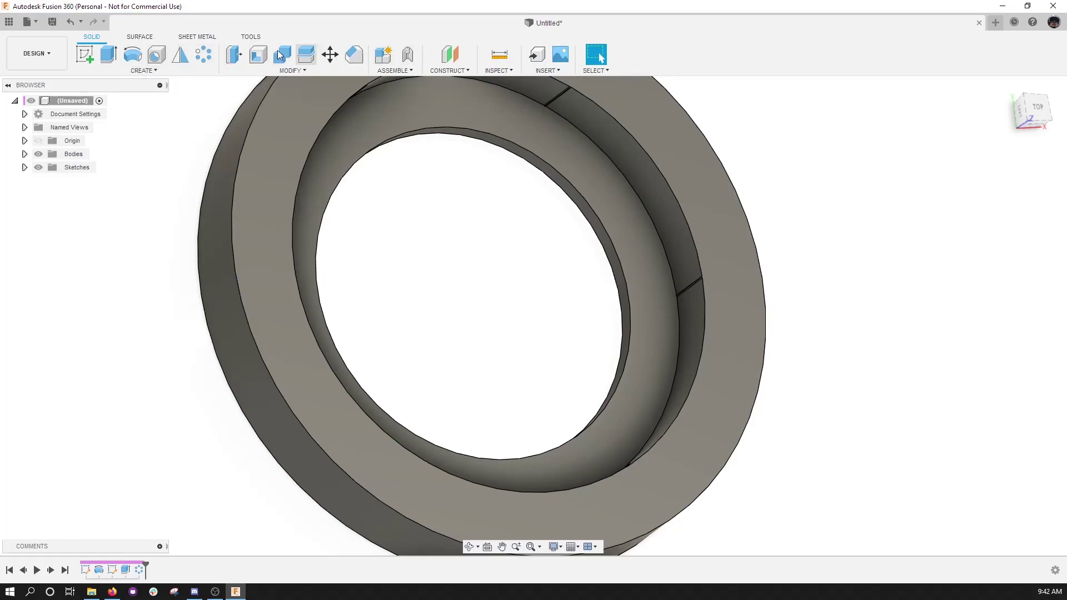
Start a Draft on the ring with the flat inner ledge face as the pull direction.
{"action": "scroll", "coordinate": [580, 303], "scroll_direction": "down", "scroll_amount": 4}
{"action": "scroll", "coordinate": [580, 303], "scroll_direction": "up", "scroll_amount": 3}
{"action": "middle_click_drag", "start_coordinate": [572, 305], "coordinate": [548, 226], "text": "shift"}
{"action": "scroll", "coordinate": [548, 226], "scroll_direction": "up", "scroll_amount": 5}
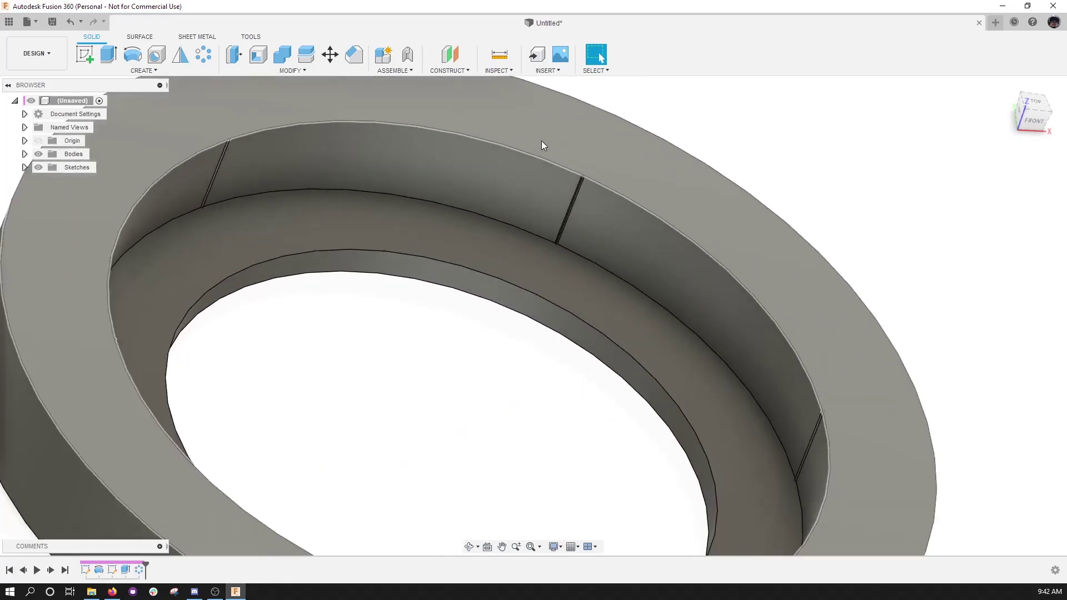
{"action": "left_click", "coordinate": [302, 71]}
{"action": "left_click", "coordinate": [241, 132]}
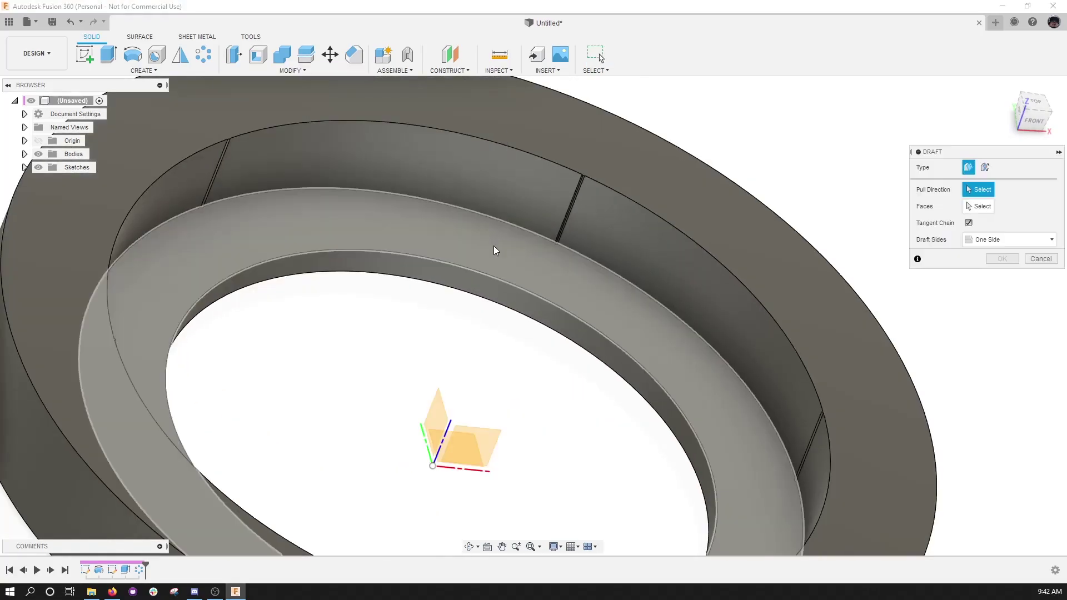
{"action": "left_click", "coordinate": [495, 245]}
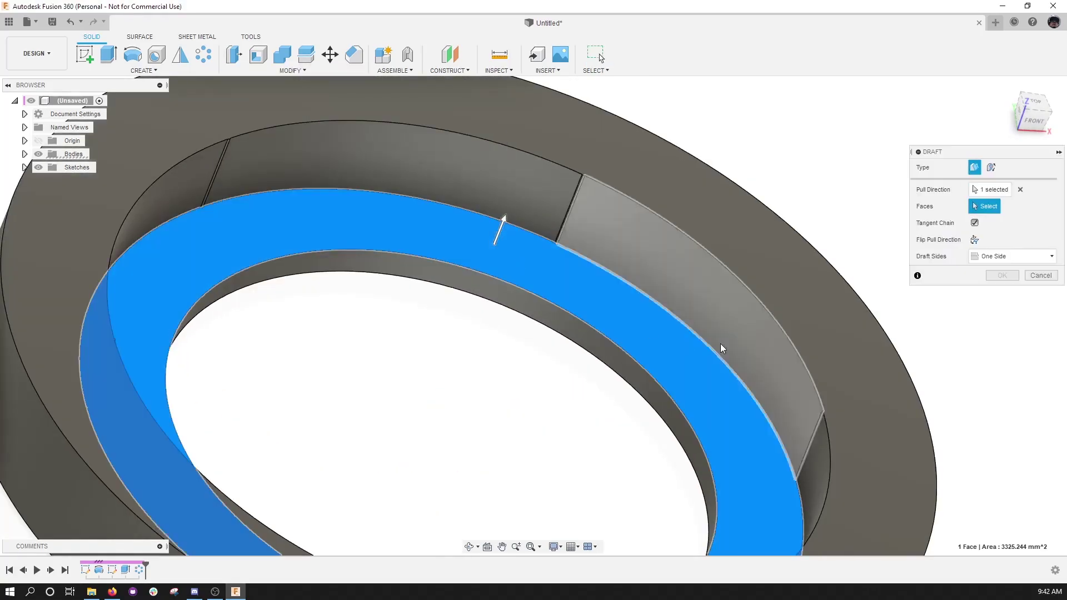
{"action": "left_click", "coordinate": [473, 164]}
{"action": "left_click", "coordinate": [614, 233]}
{"action": "scroll", "coordinate": [582, 183], "scroll_direction": "up", "scroll_amount": 3}
{"action": "scroll", "coordinate": [572, 181], "scroll_direction": "up", "scroll_amount": 3}
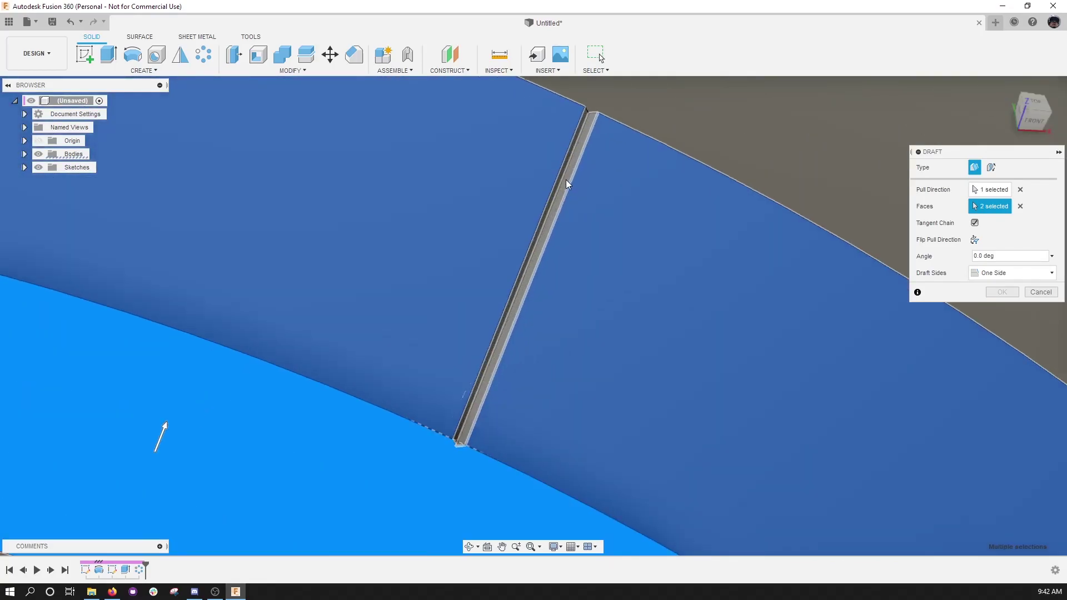
{"action": "left_click", "coordinate": [555, 183]}
{"action": "scroll", "coordinate": [603, 257], "scroll_direction": "down", "scroll_amount": 5}
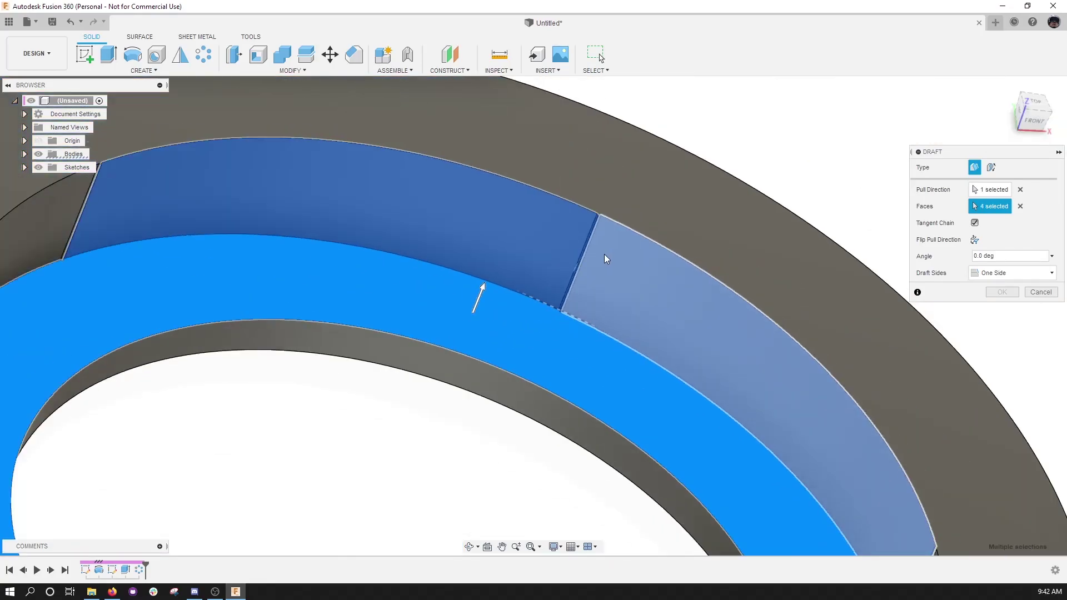
{"action": "middle_click_drag", "start_coordinate": [550, 292], "coordinate": [445, 290], "text": "shift"}
{"action": "scroll", "coordinate": [444, 289], "scroll_direction": "down", "scroll_amount": 2}
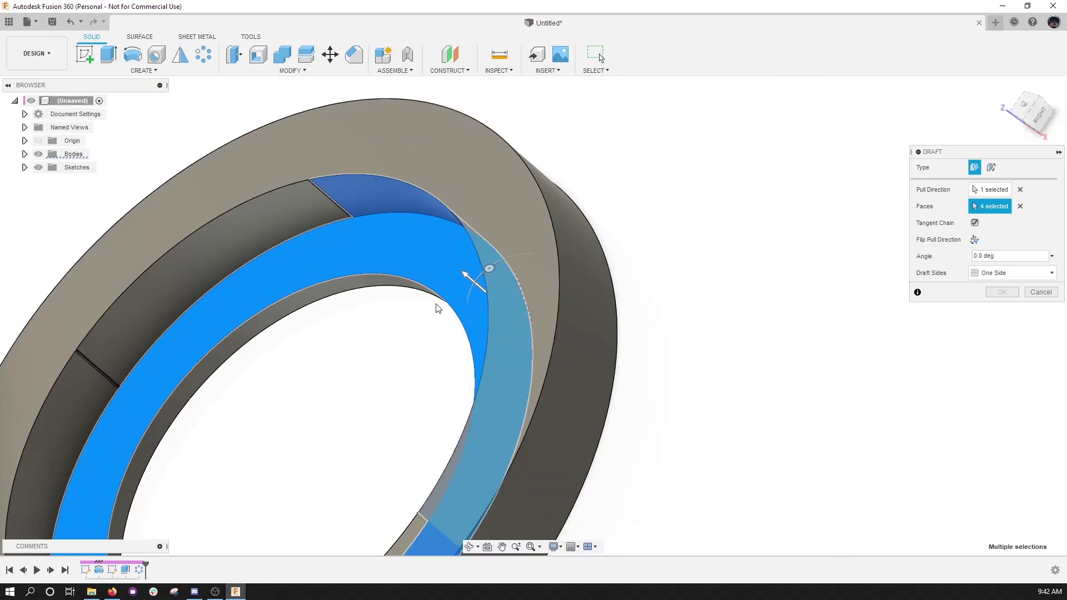
{"action": "left_click", "coordinate": [1019, 206]}
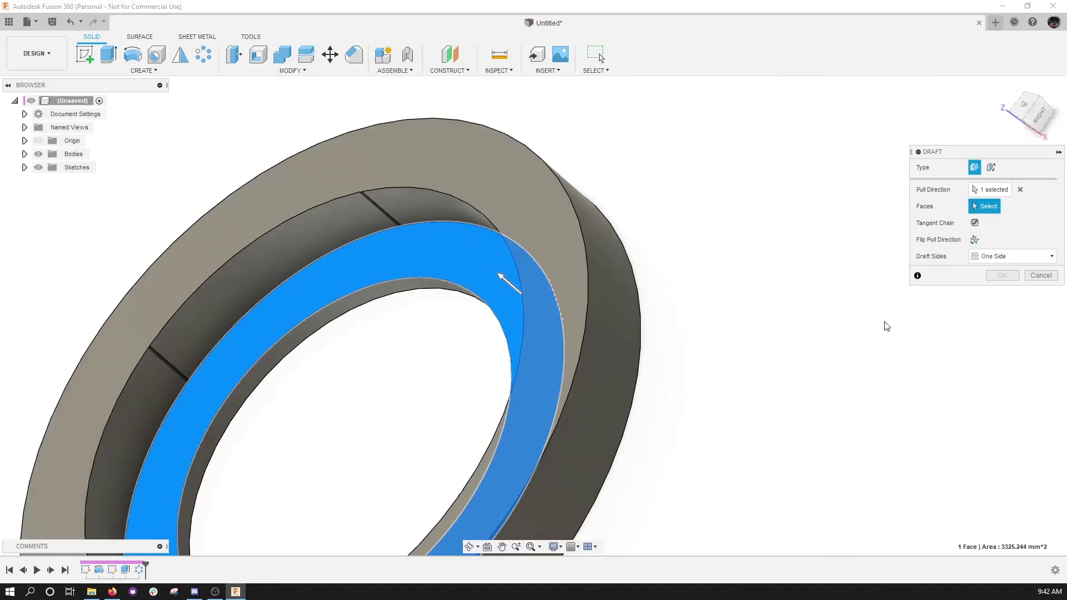
Window-select all inner wall and rib faces from the top view as the faces to draft.
{"action": "left_click", "coordinate": [1032, 111]}
{"action": "scroll", "coordinate": [592, 128], "scroll_direction": "down", "scroll_amount": 2}
{"action": "scroll", "coordinate": [615, 143], "scroll_direction": "up", "scroll_amount": 2}
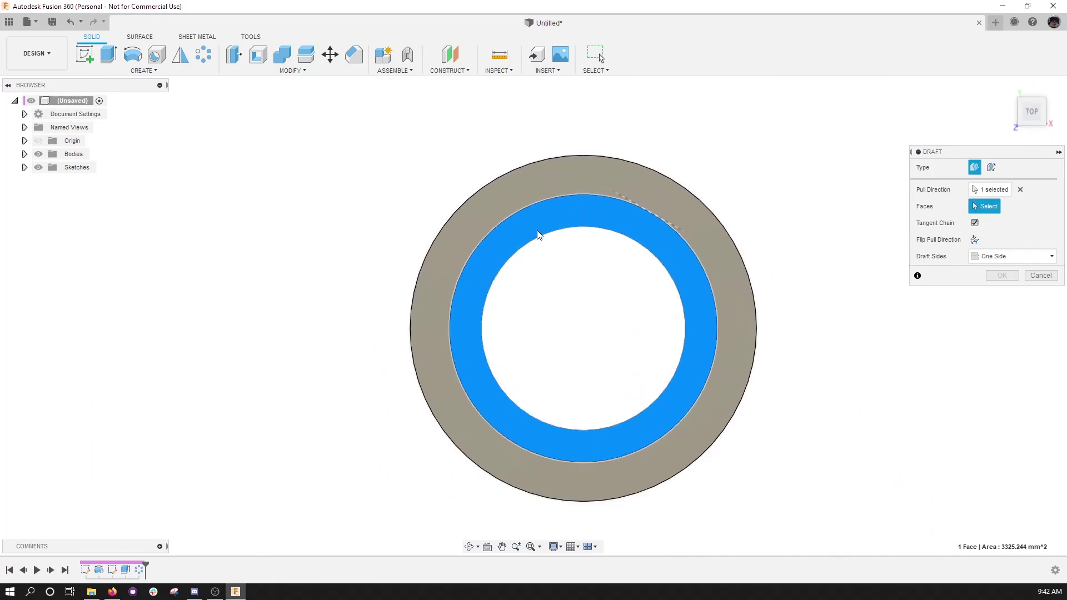
{"action": "left_click_drag", "start_coordinate": [429, 179], "coordinate": [733, 479]}
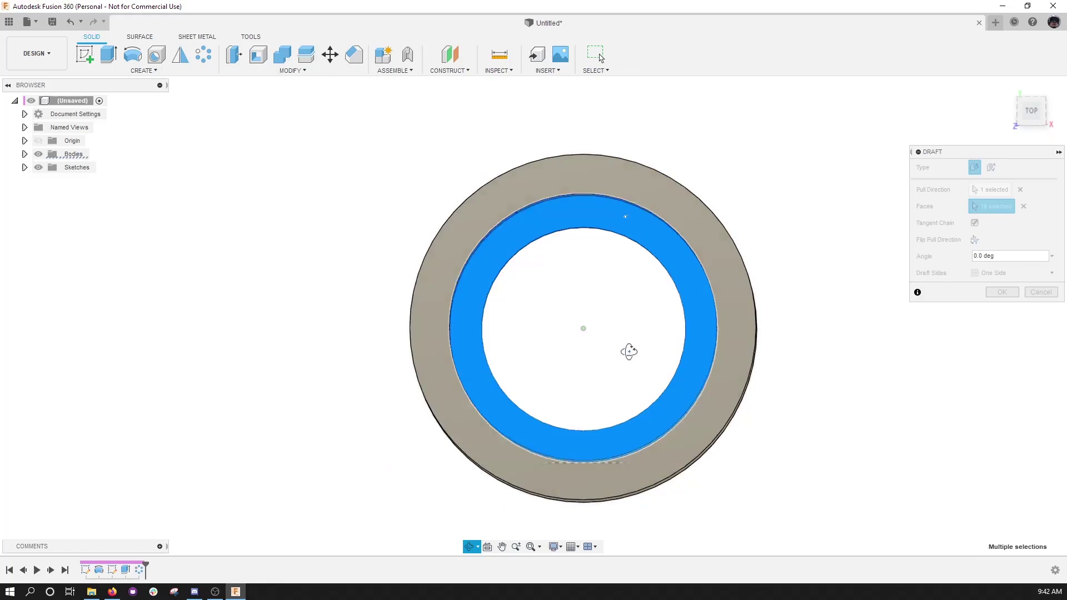
{"action": "middle_click_drag", "start_coordinate": [627, 351], "coordinate": [648, 317], "text": "shift"}
{"action": "scroll", "coordinate": [667, 345], "scroll_direction": "up", "scroll_amount": 3}
{"action": "scroll", "coordinate": [679, 359], "scroll_direction": "up", "scroll_amount": 3}
{"action": "scroll", "coordinate": [635, 348], "scroll_direction": "down", "scroll_amount": 3}
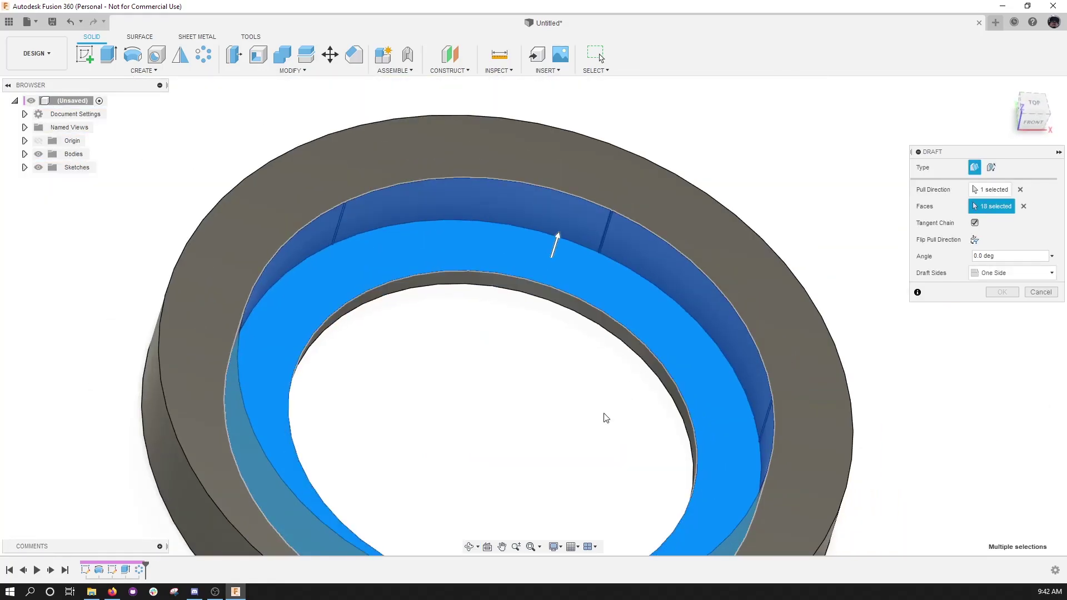
{"action": "scroll", "coordinate": [603, 305], "scroll_direction": "down", "scroll_amount": 3}
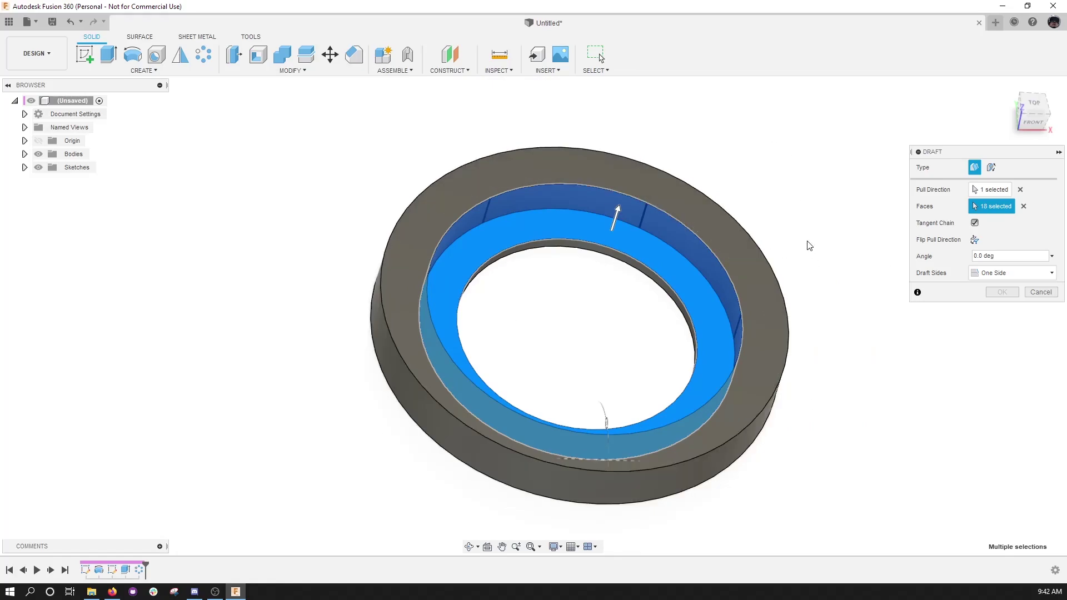
Try a draft angle of 5 degrees, then apply the draft to the inner wall and rib faces at 2 degrees.
{"action": "middle_click_drag", "start_coordinate": [797, 214], "coordinate": [795, 218], "text": "shift"}
{"action": "scroll", "coordinate": [640, 146], "scroll_direction": "up", "scroll_amount": 2}
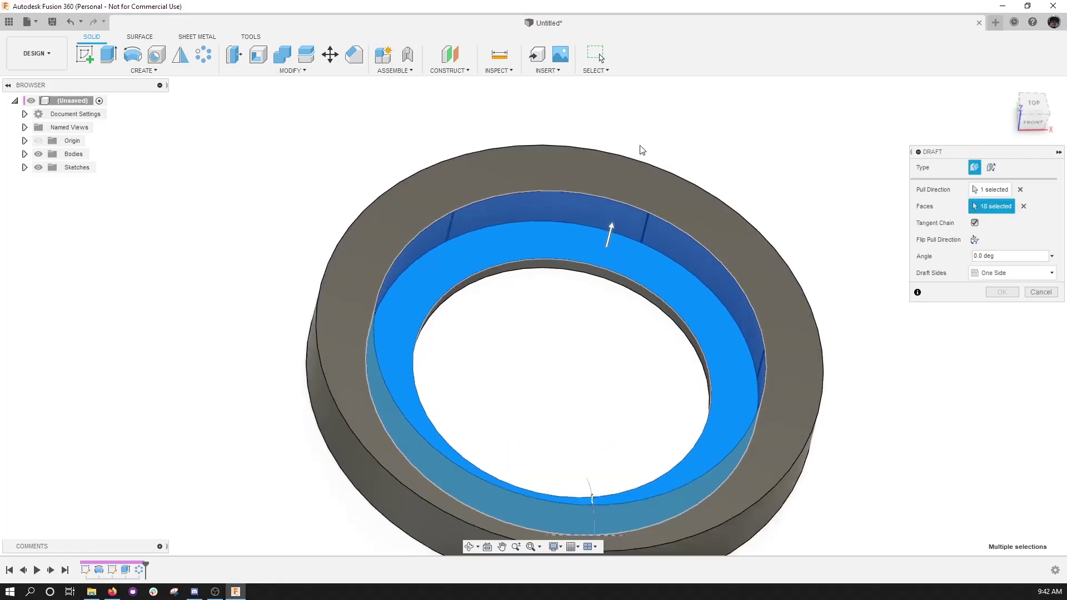
{"action": "scroll", "coordinate": [645, 184], "scroll_direction": "up", "scroll_amount": 8}
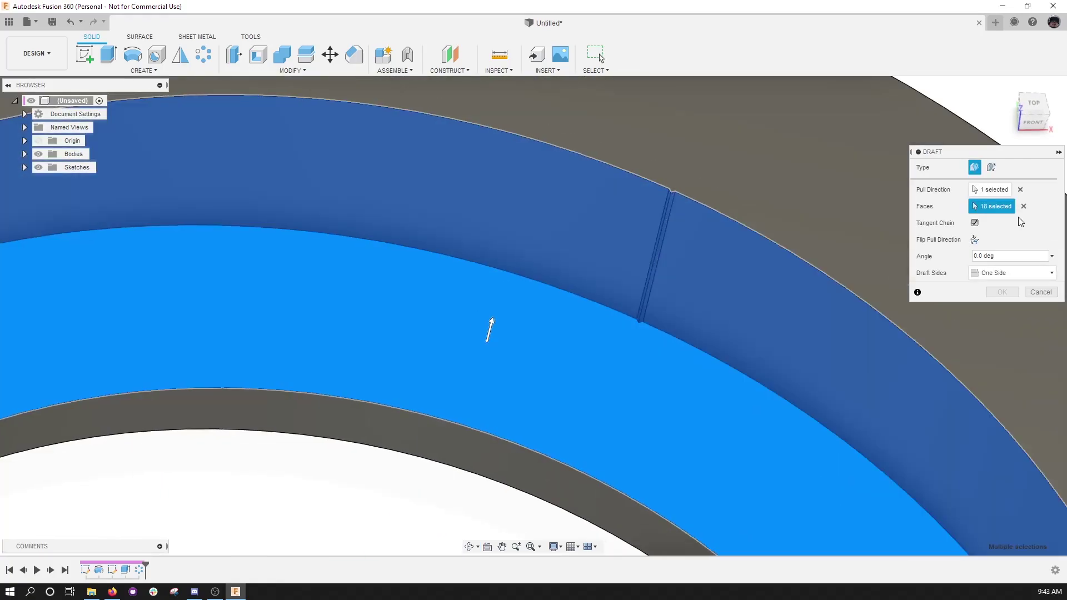
{"action": "type", "text": "5"}
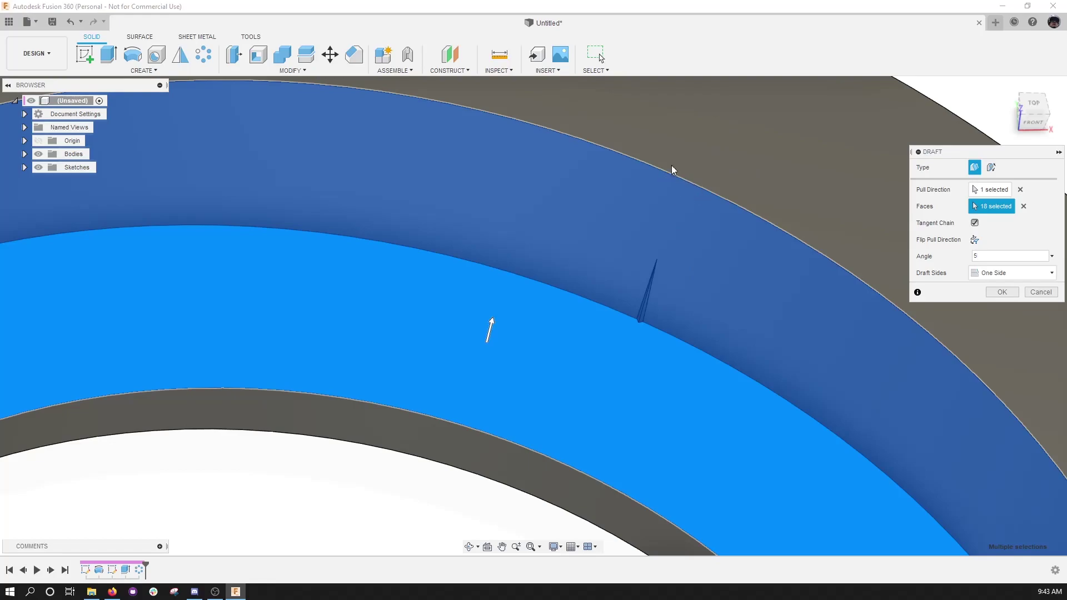
{"action": "scroll", "coordinate": [689, 265], "scroll_direction": "down", "scroll_amount": 5}
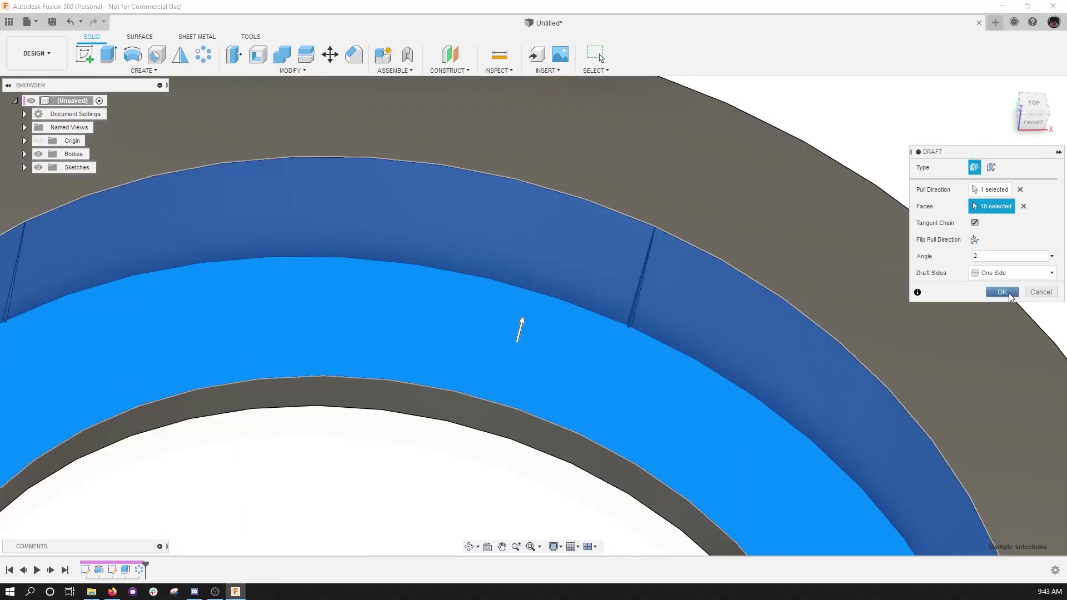
{"action": "left_click", "coordinate": [1004, 291]}
{"action": "scroll", "coordinate": [645, 328], "scroll_direction": "up", "scroll_amount": 4}
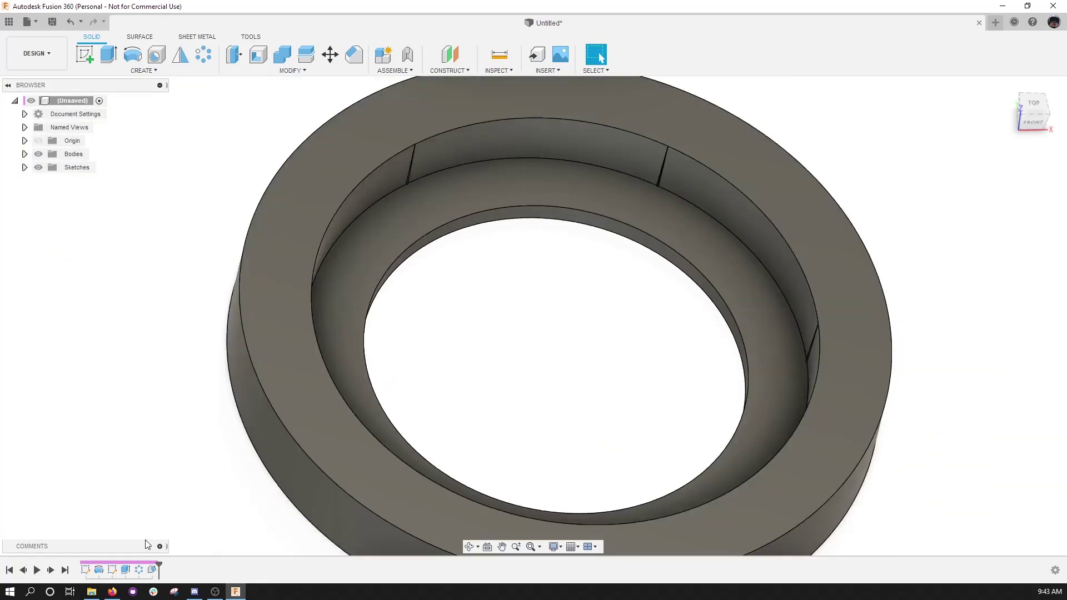
Edit the rib sketch by deleting a triangle side and drawing a circle about 0.26 mm across, centred on the inner wall edge.
{"action": "right_click", "coordinate": [111, 570]}
{"action": "left_click", "coordinate": [140, 455]}
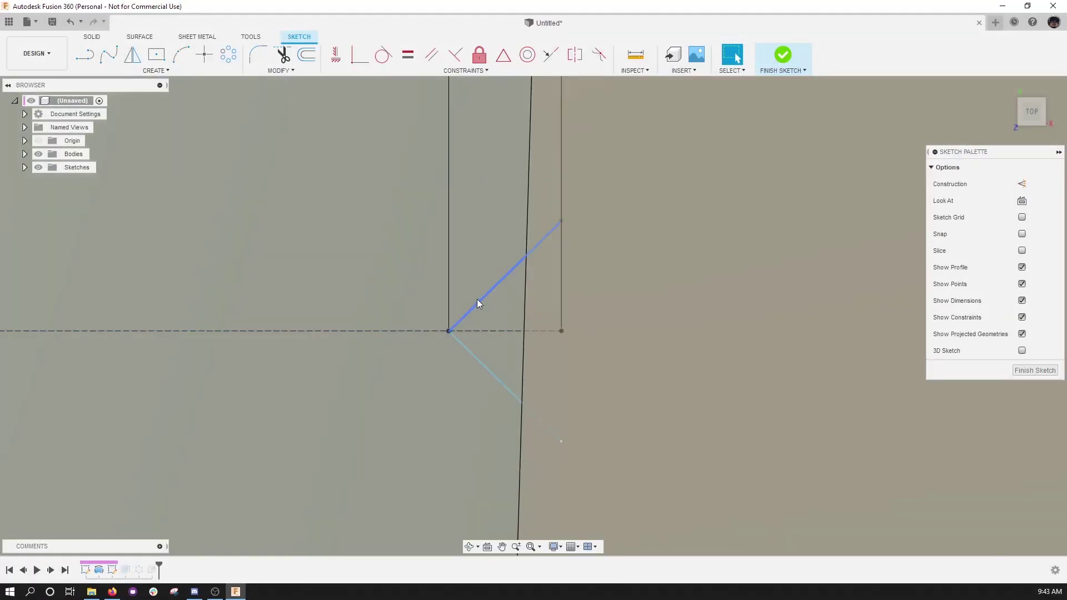
{"action": "left_click", "coordinate": [477, 299]}
{"action": "key", "text": "Delete"}
{"action": "key", "text": "c"}
{"action": "left_click", "coordinate": [562, 331]}
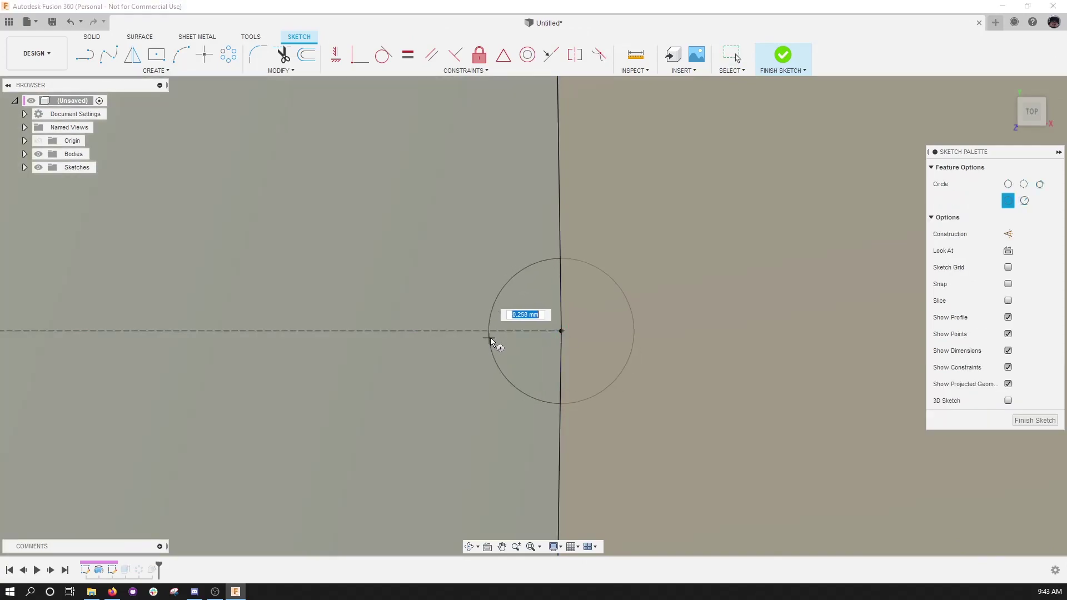
{"action": "left_click", "coordinate": [489, 337]}
Extrude the round profile as the rib along the ring's inner wall.
{"action": "key", "text": "e"}
{"action": "left_click", "coordinate": [1040, 259]}
{"action": "left_click", "coordinate": [1034, 371]}
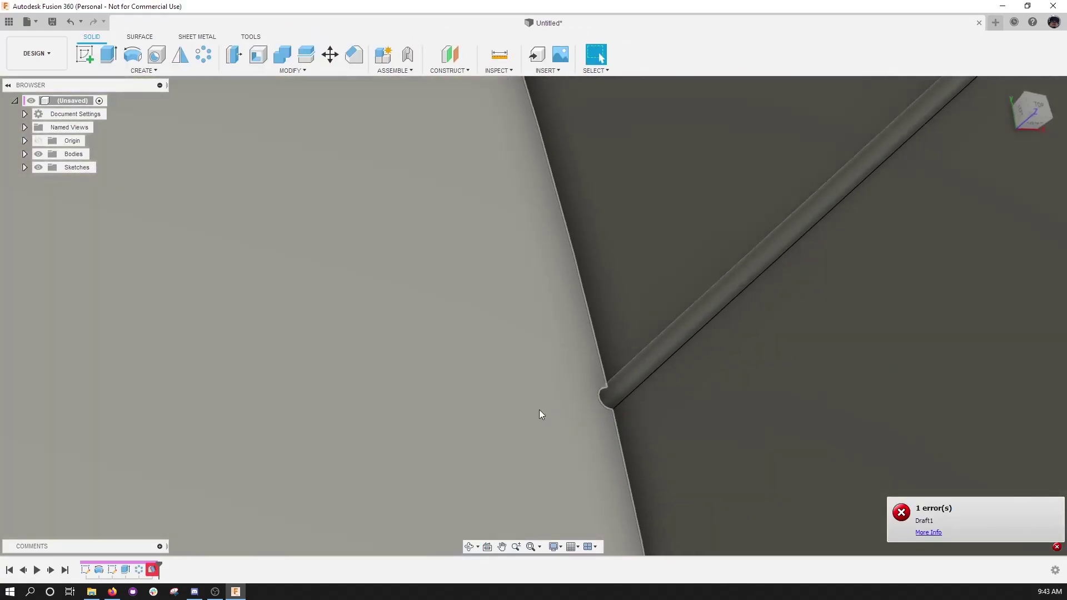
{"action": "middle_click_drag", "start_coordinate": [539, 410], "coordinate": [628, 334], "text": "shift"}
{"action": "scroll", "coordinate": [628, 335], "scroll_direction": "down", "scroll_amount": 8}
Edit the failed draft by clearing its face selection and window-selecting the inner wall and rib faces from the top view.
{"action": "double_click", "coordinate": [153, 569]}
{"action": "scroll", "coordinate": [600, 382], "scroll_direction": "down", "scroll_amount": 4}
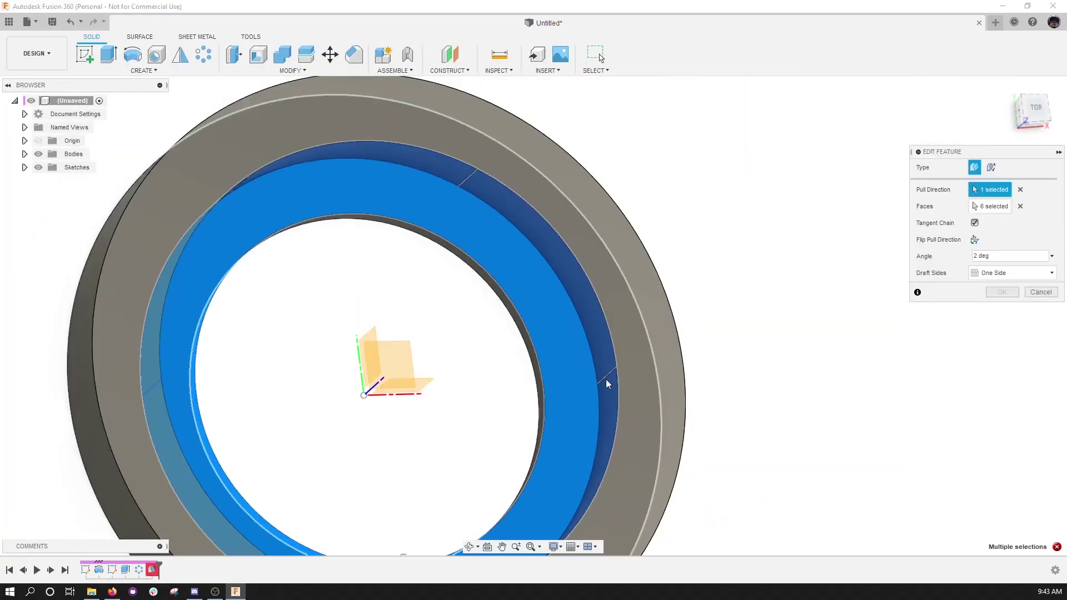
{"action": "scroll", "coordinate": [606, 379], "scroll_direction": "down", "scroll_amount": 4}
{"action": "middle_click_drag", "start_coordinate": [552, 405], "coordinate": [530, 424], "text": "shift"}
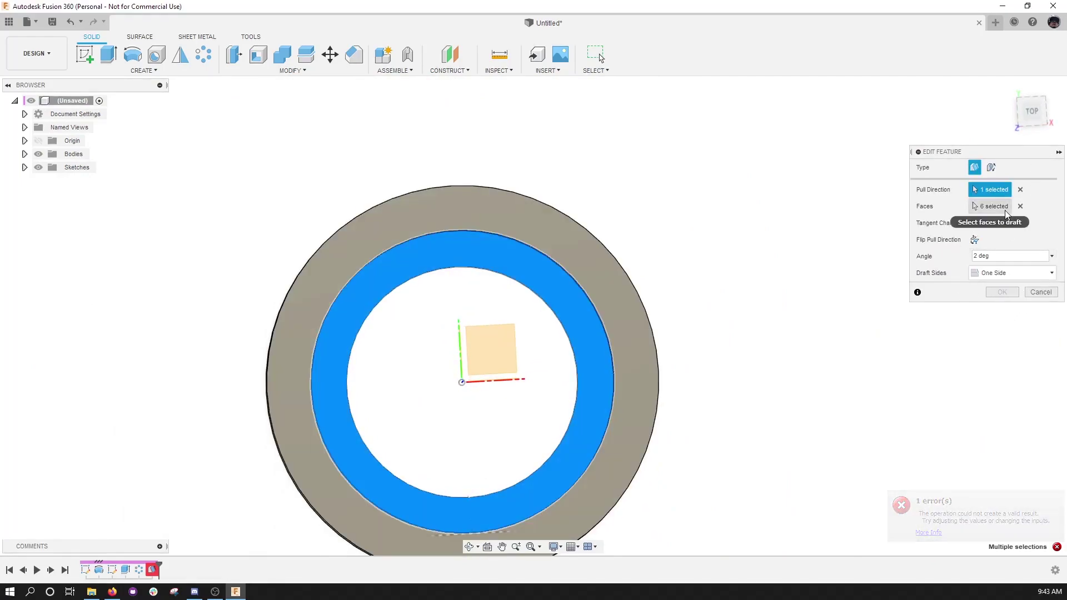
{"action": "left_click", "coordinate": [1020, 207]}
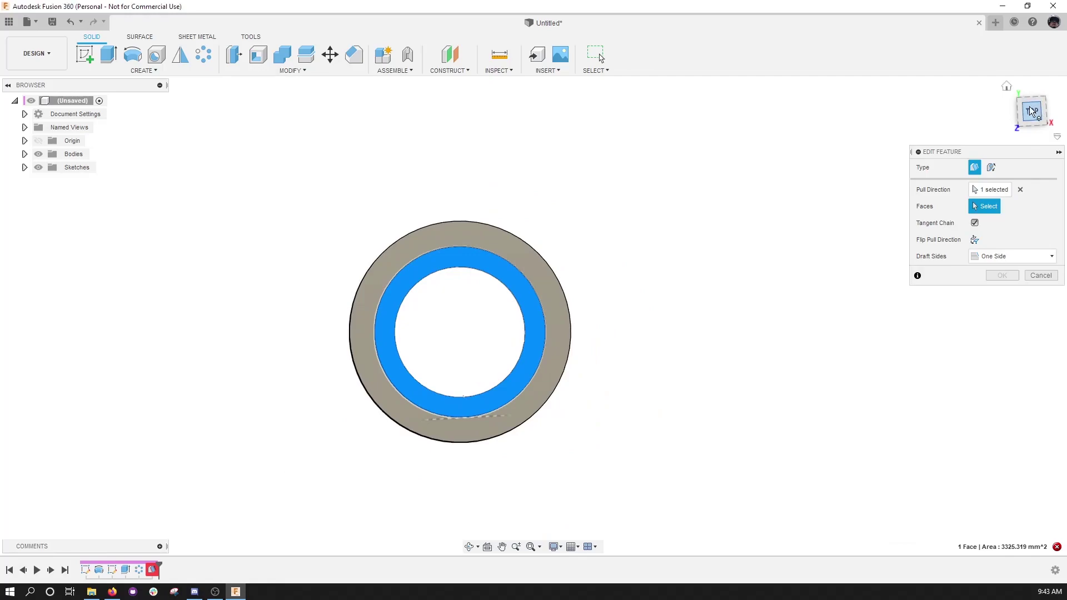
{"action": "left_click_drag", "start_coordinate": [354, 229], "coordinate": [558, 425]}
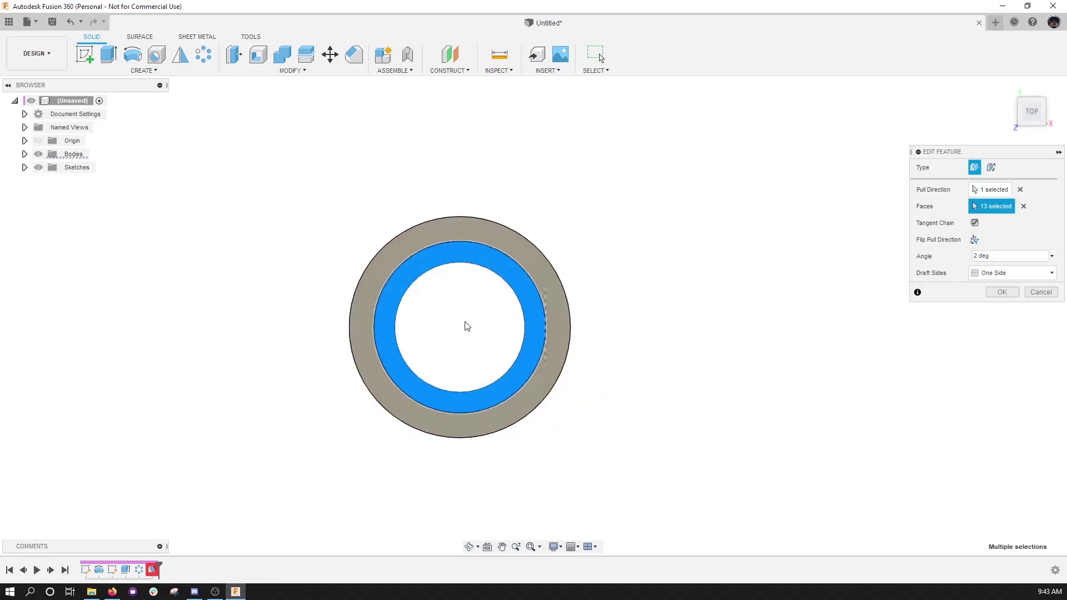
Try draft angles of 1 and 0.2 degrees on the rounded rib faces, and cancel the draft edit.
{"action": "scroll", "coordinate": [408, 201], "scroll_direction": "up", "scroll_amount": 8}
{"action": "middle_click_drag", "start_coordinate": [464, 322], "coordinate": [555, 250], "text": "shift"}
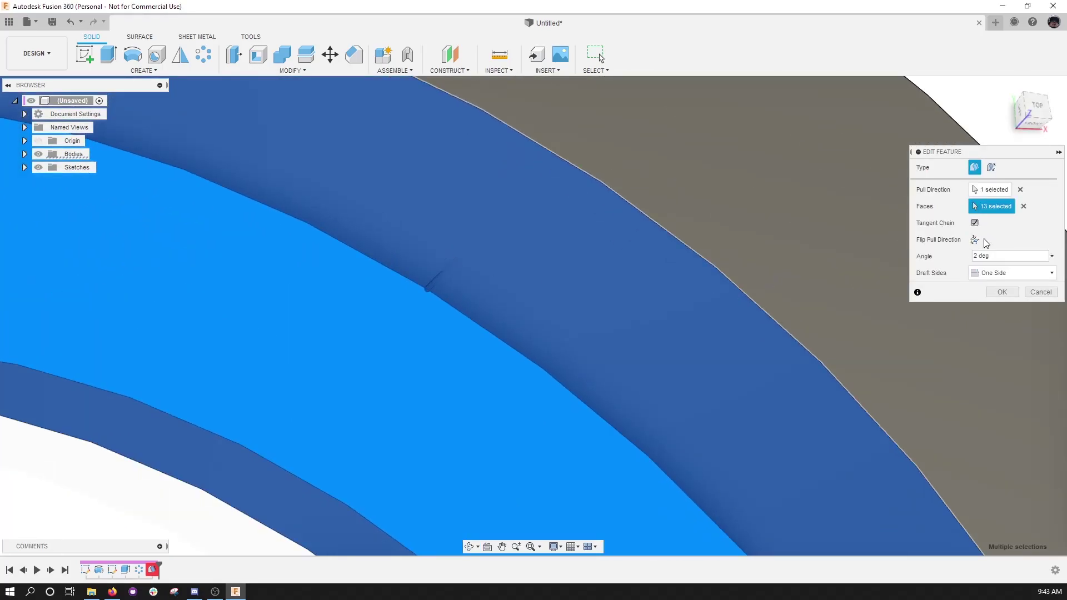
{"action": "left_click_drag", "start_coordinate": [999, 259], "coordinate": [959, 264]}
{"action": "middle_click_drag", "start_coordinate": [503, 296], "coordinate": [508, 284], "text": "shift"}
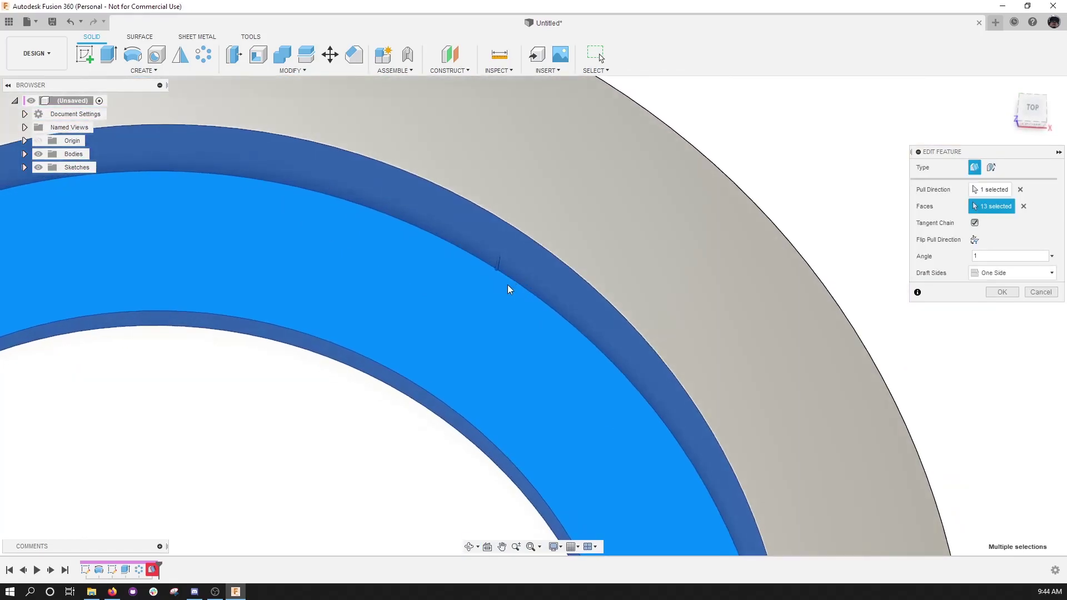
{"action": "key", "text": "BackSpace"}
{"action": "type", "text": "0.2"}
{"action": "scroll", "coordinate": [500, 153], "scroll_direction": "up", "scroll_amount": 3}
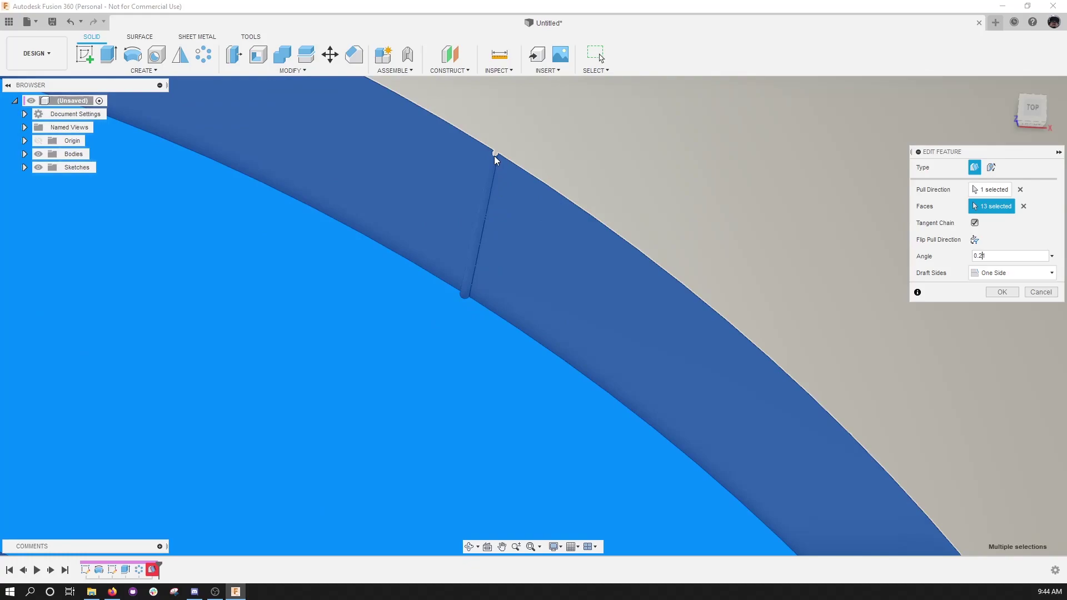
{"action": "left_click", "coordinate": [1042, 295]}
Edit the ring's profile sketch by adding a rectangle for a thin flange at the bottom of the outer wall.
{"action": "scroll", "coordinate": [448, 208], "scroll_direction": "down", "scroll_amount": 5}
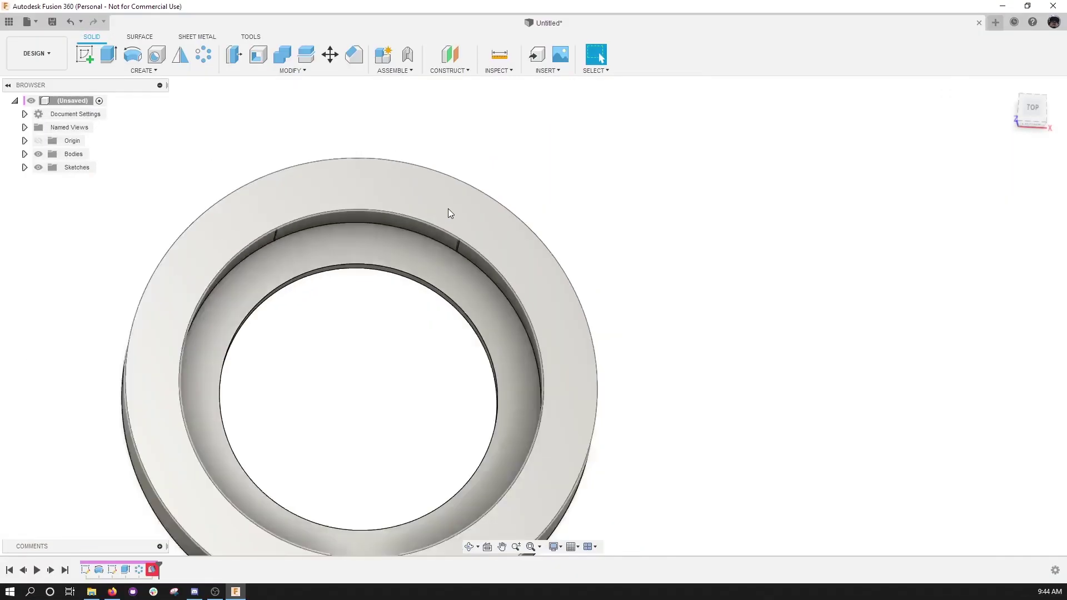
{"action": "scroll", "coordinate": [437, 311], "scroll_direction": "up", "scroll_amount": 2}
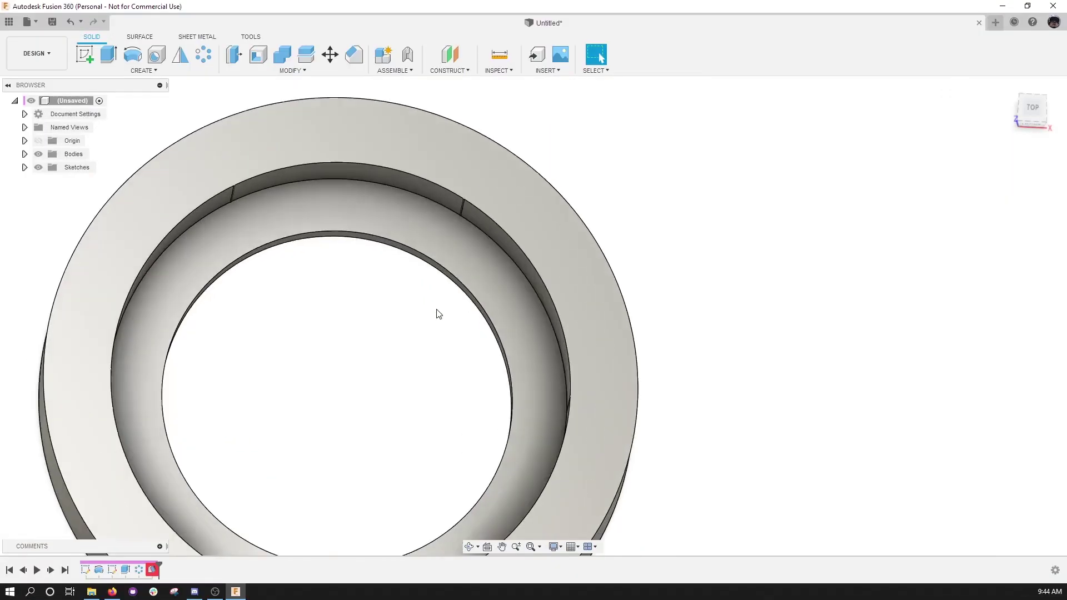
{"action": "middle_click_drag", "start_coordinate": [427, 348], "coordinate": [422, 303], "text": "shift"}
{"action": "scroll", "coordinate": [429, 286], "scroll_direction": "down", "scroll_amount": 3}
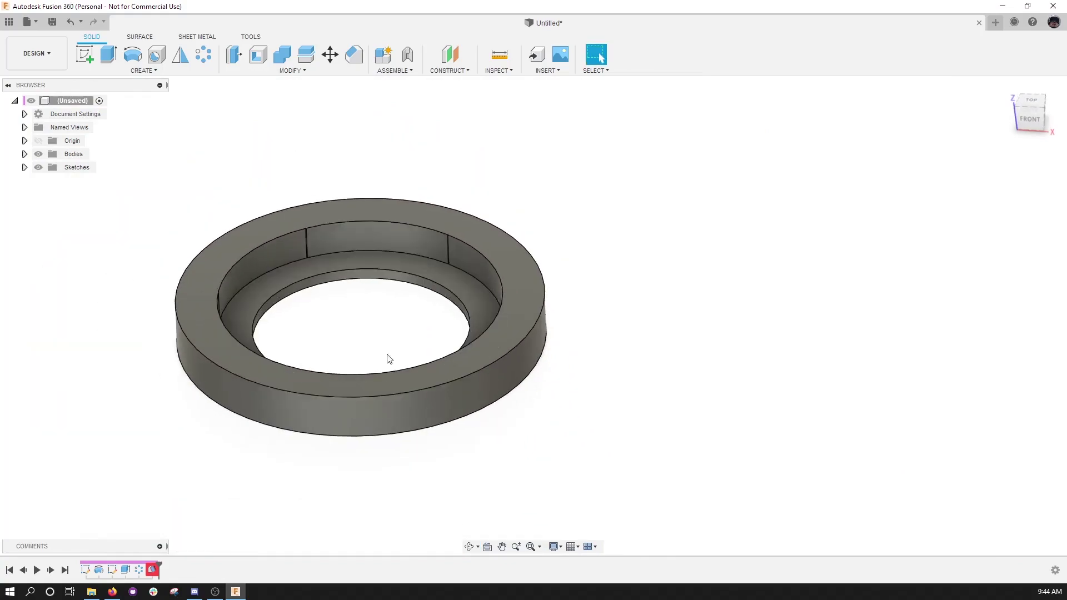
{"action": "middle_click_drag", "start_coordinate": [439, 421], "coordinate": [478, 374], "text": "shift"}
{"action": "left_click", "coordinate": [439, 442]}
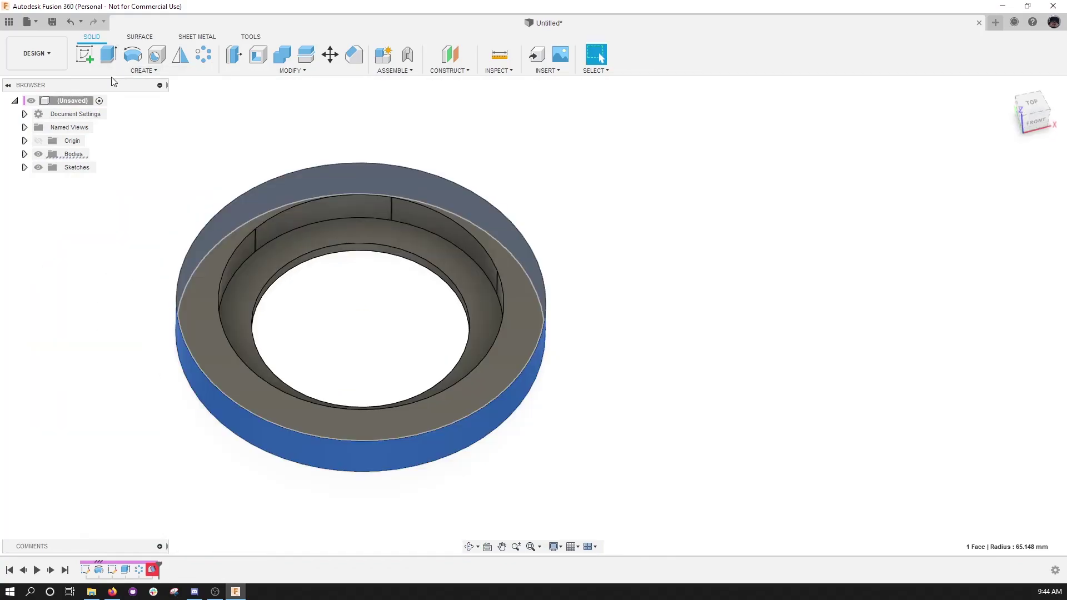
{"action": "left_click", "coordinate": [87, 569]}
{"action": "right_click", "coordinate": [86, 570]}
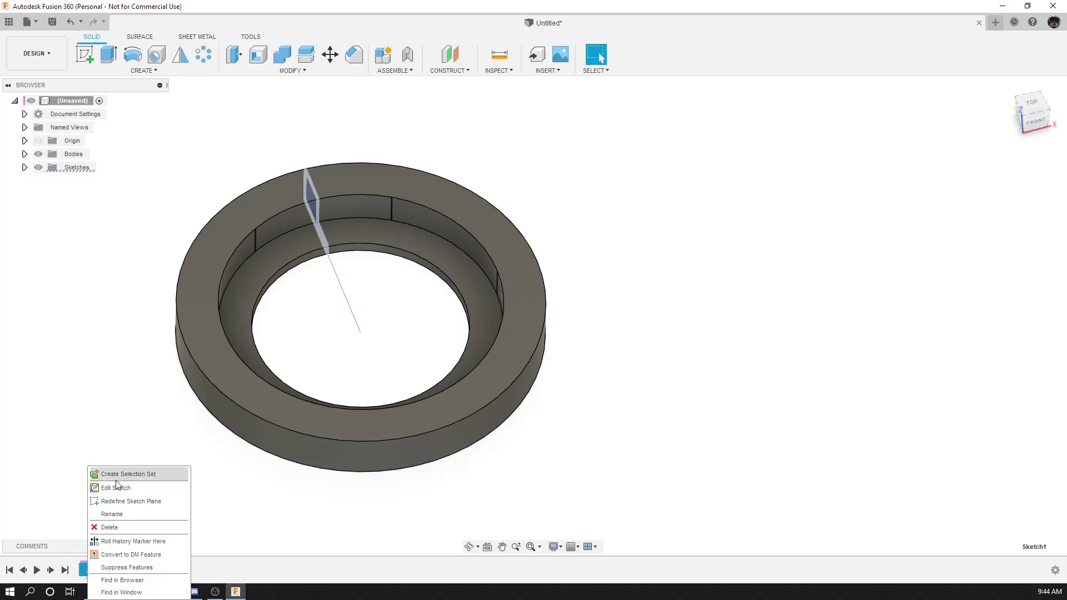
{"action": "left_click", "coordinate": [111, 483]}
{"action": "key", "text": "r"}
Edit the ring's revolve to include the flange rectangle.
{"action": "right_click", "coordinate": [99, 569]}
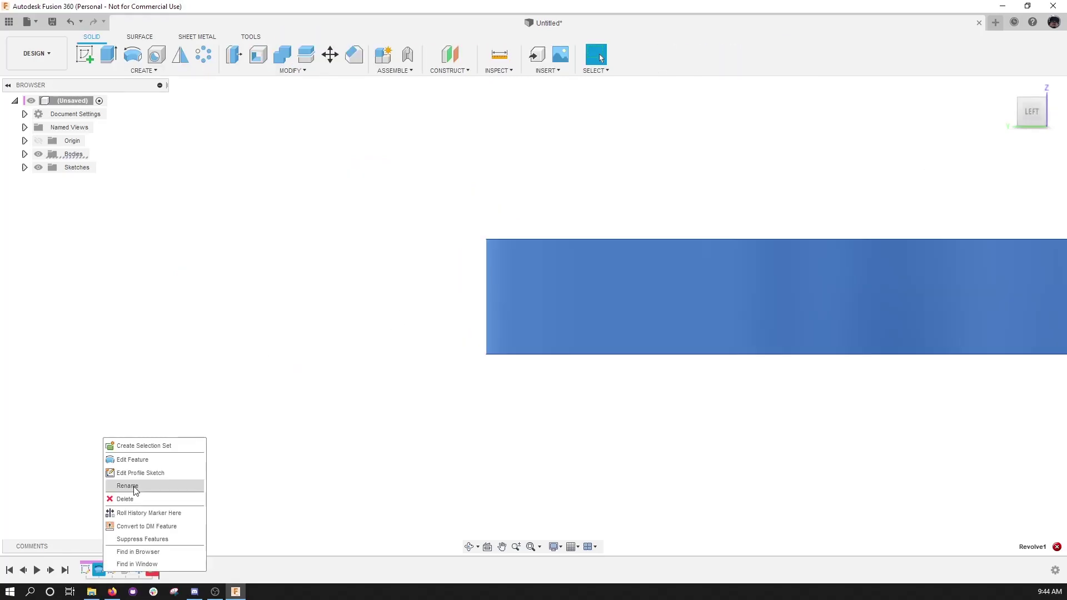
{"action": "left_click", "coordinate": [135, 460]}
{"action": "left_click", "coordinate": [1002, 270]}
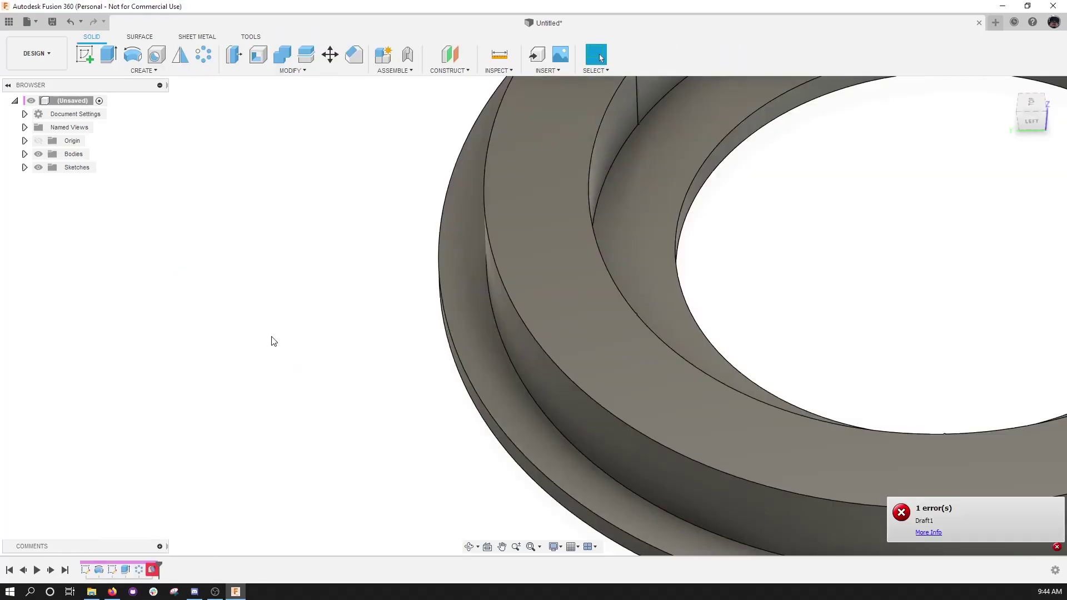
Edit the rib sketch by drawing a mirrored triangular profile against the ring's outer wall and dimensioning its depth.
{"action": "right_click", "coordinate": [112, 570]}
{"action": "left_click", "coordinate": [137, 483]}
{"action": "scroll", "coordinate": [216, 317], "scroll_direction": "up", "scroll_amount": 10}
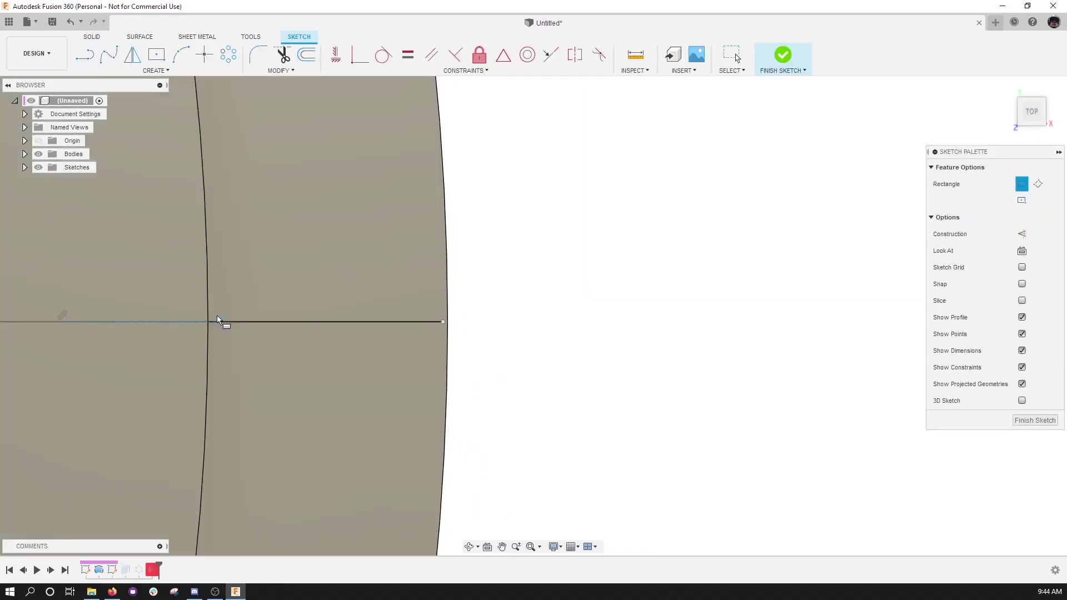
{"action": "key", "text": "Escape"}
{"action": "scroll", "coordinate": [206, 311], "scroll_direction": "up", "scroll_amount": 3}
{"action": "left_click", "coordinate": [212, 298]}
{"action": "left_click", "coordinate": [132, 54]}
{"action": "left_click", "coordinate": [312, 331]}
{"action": "left_click", "coordinate": [229, 315]}
{"action": "left_click", "coordinate": [860, 203]}
{"action": "key", "text": "d"}
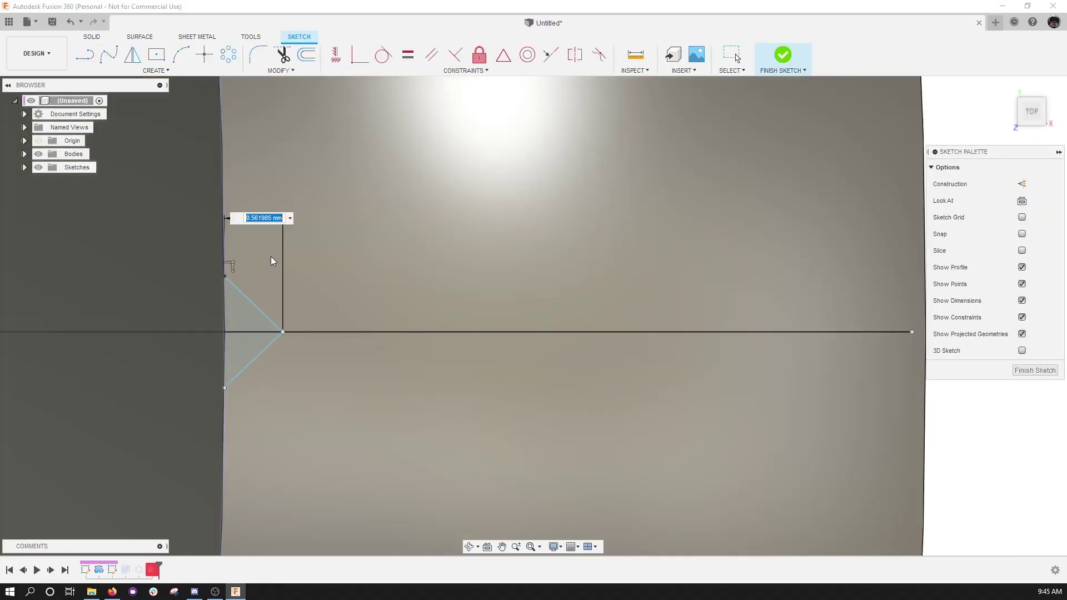
{"action": "key", "text": "Return"}
{"action": "left_click", "coordinate": [1035, 370]}
Try to extrude the outer triangular profile on two sides, 12.337 mm and 0.50 mm, joined to the ring.
{"action": "key", "text": "e"}
{"action": "scroll", "coordinate": [271, 362], "scroll_direction": "down", "scroll_amount": 8}
{"action": "left_click", "coordinate": [1015, 201]}
{"action": "left_click", "coordinate": [1003, 227]}
{"action": "scroll", "coordinate": [304, 373], "scroll_direction": "up", "scroll_amount": 4}
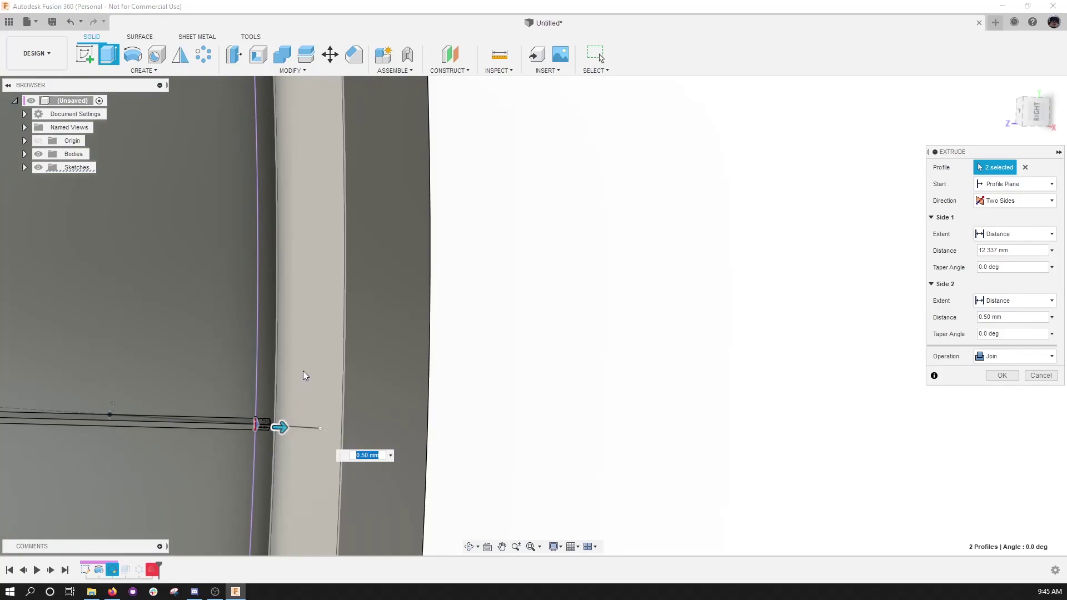
{"action": "left_click", "coordinate": [1002, 374]}
Examine the ring and the reopened rib sketch around the outer wall.
{"action": "scroll", "coordinate": [305, 374], "scroll_direction": "down", "scroll_amount": 3}
{"action": "mouse_move", "coordinate": [722, 300]}
{"action": "middle_mouse_down", "text": "shift"}
{"action": "mouse_move", "coordinate": [586, 425]}
{"action": "mouse_move", "coordinate": [883, 391]}
{"action": "middle_mouse_up", "text": "shift"}
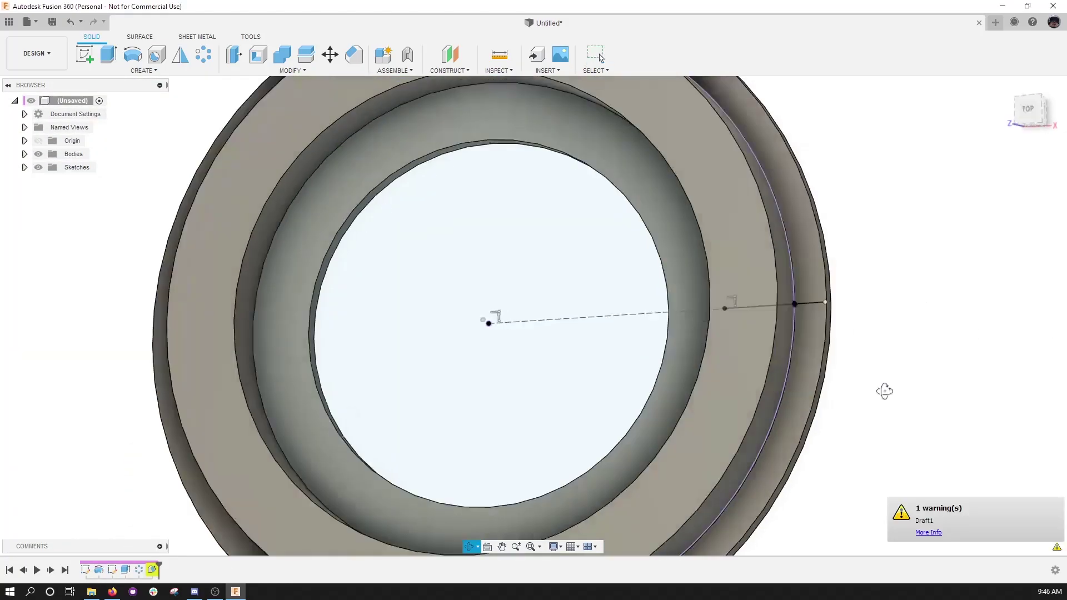
{"action": "right_click", "coordinate": [112, 569]}
{"action": "left_click", "coordinate": [137, 483]}
{"action": "scroll", "coordinate": [246, 435], "scroll_direction": "down", "scroll_amount": 4}
{"action": "middle_click_drag", "start_coordinate": [246, 434], "coordinate": [356, 356], "text": "shift"}
{"action": "left_click", "coordinate": [1035, 371]}
Create a new sketch with a slanted line about 1.7 mm long at the outer wall, mirrored across the horizontal centreline.
{"action": "left_click", "coordinate": [84, 55]}
{"action": "key", "text": "l"}
{"action": "left_click", "coordinate": [128, 414]}
{"action": "left_click", "coordinate": [132, 54]}
{"action": "left_click", "coordinate": [258, 327]}
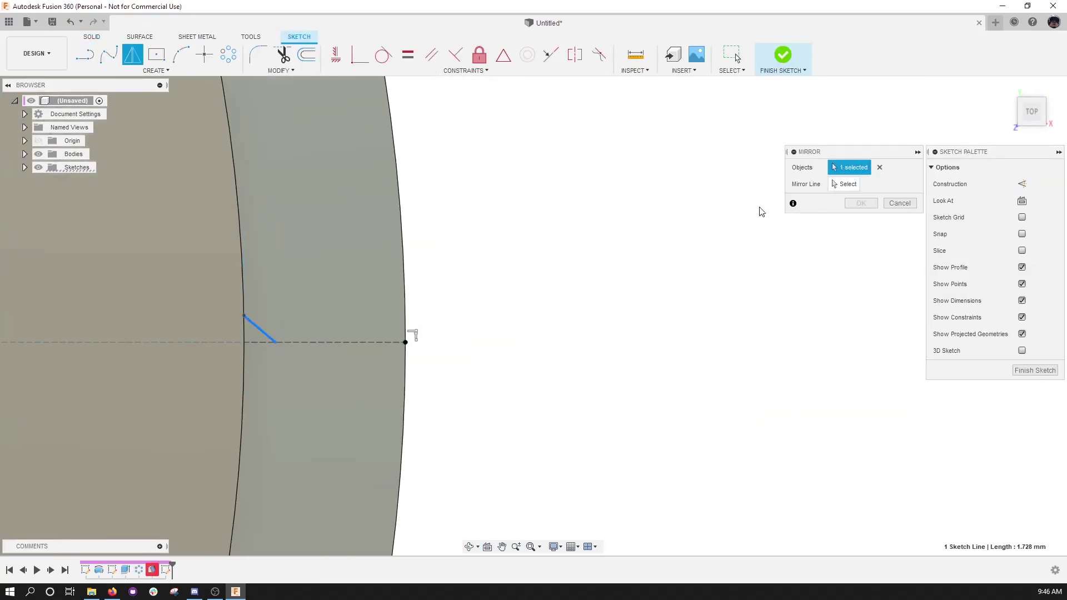
{"action": "left_click", "coordinate": [861, 204]}
{"action": "left_click", "coordinate": [1035, 370]}
Extrude the triangular profile into an outer wall rib and circular-pattern it around the ring's axis.
{"action": "key", "text": "e"}
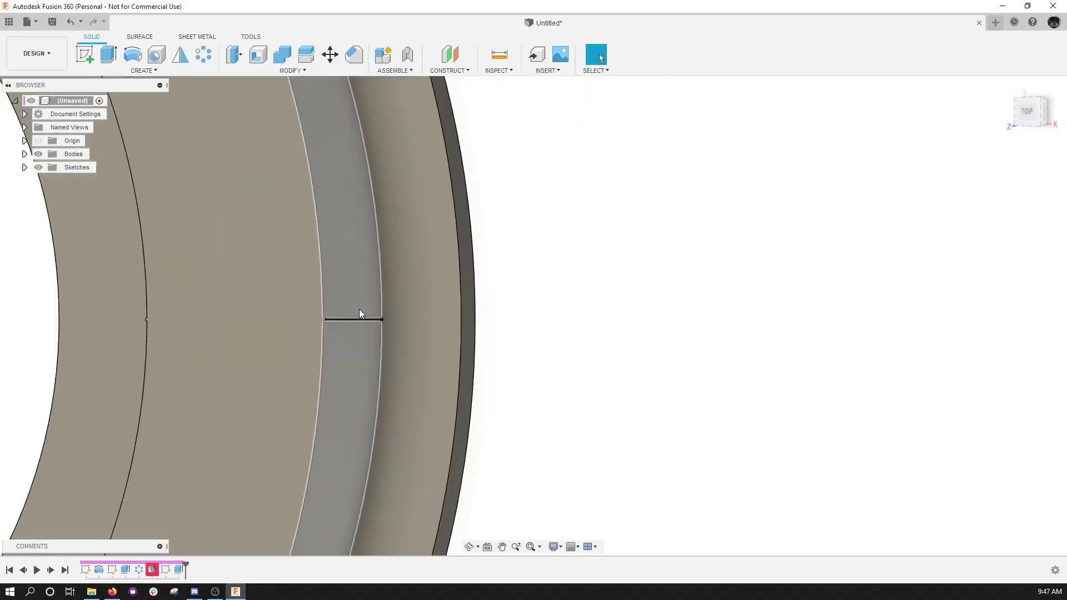
{"action": "middle_click_drag", "start_coordinate": [438, 236], "coordinate": [451, 239], "text": "shift"}
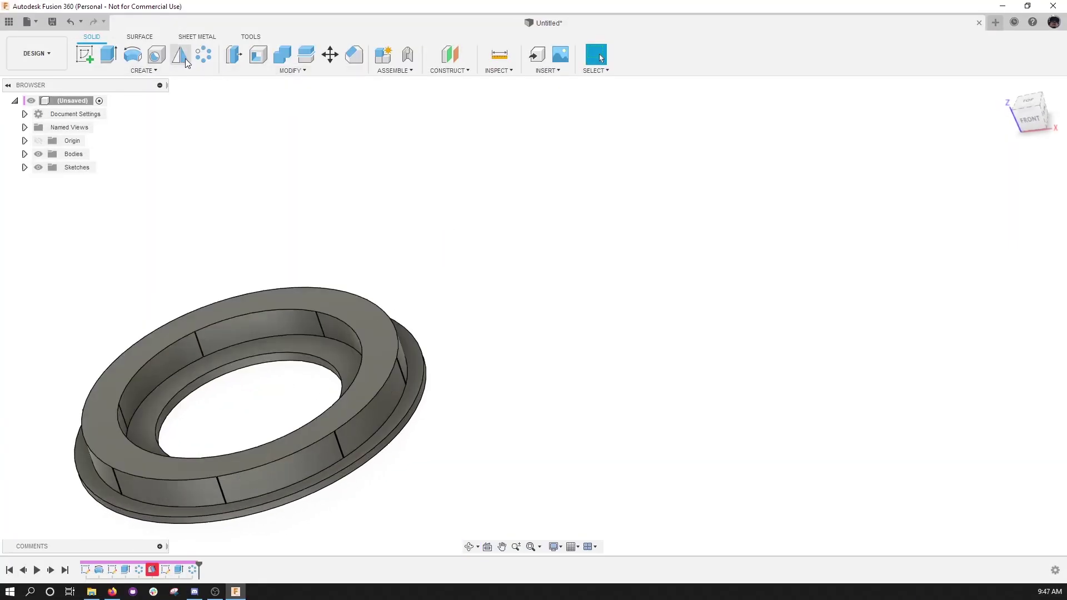
Start a Draft with the flange's flat upper face as the pull direction and window-select the ring's faces from the top view.
{"action": "left_click", "coordinate": [310, 68]}
{"action": "left_click", "coordinate": [261, 134]}
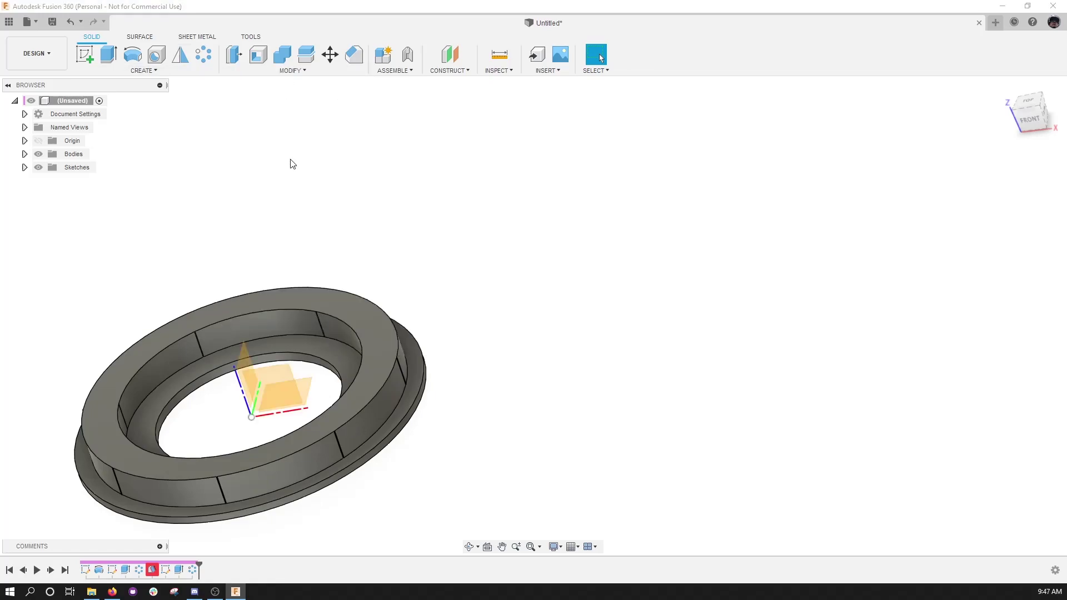
{"action": "middle_click_drag", "start_coordinate": [455, 262], "coordinate": [495, 294], "text": "shift"}
{"action": "scroll", "coordinate": [495, 294], "scroll_direction": "down", "scroll_amount": 3}
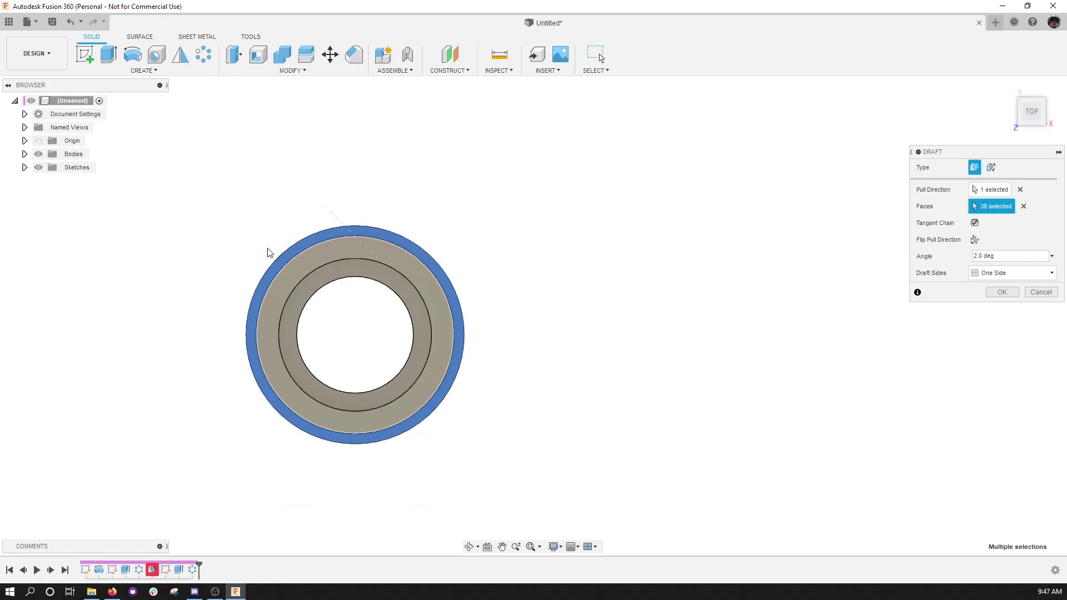
{"action": "left_click_drag", "start_coordinate": [343, 168], "coordinate": [632, 421]}
Reselect the draft faces with Freeform Selection so only the outer wall and its rib faces are included.
{"action": "left_click", "coordinate": [596, 71]}
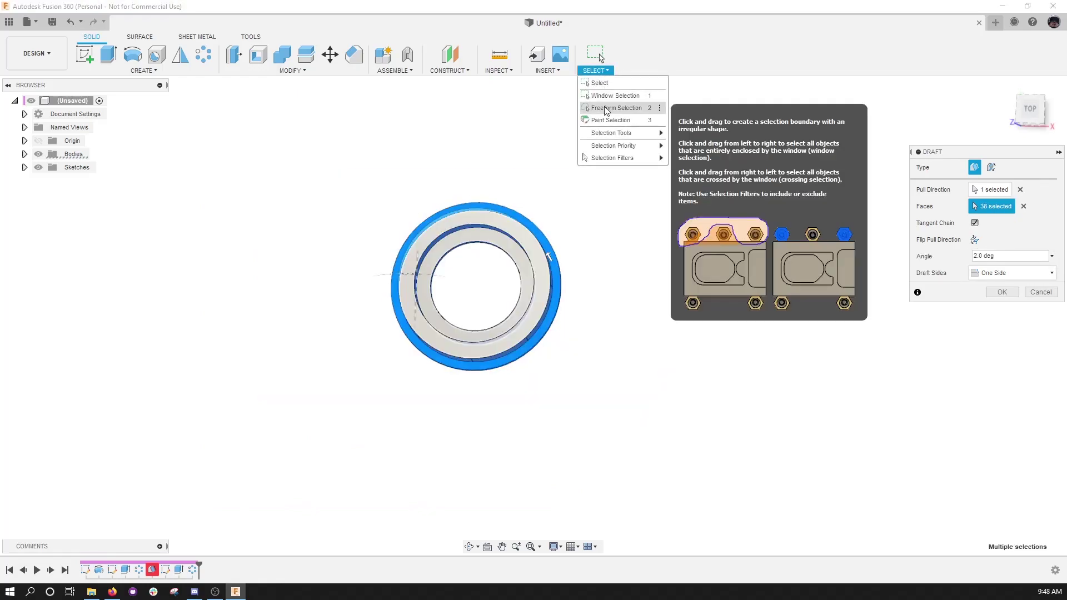
{"action": "left_click", "coordinate": [615, 108]}
{"action": "scroll", "coordinate": [476, 300], "scroll_direction": "up", "scroll_amount": 3}
{"action": "mouse_move", "coordinate": [456, 146]}
{"action": "left_mouse_down"}
{"action": "mouse_move", "coordinate": [581, 227]}
{"action": "mouse_move", "coordinate": [412, 374]}
{"action": "mouse_move", "coordinate": [366, 335]}
{"action": "left_mouse_up"}
{"action": "left_click_drag", "start_coordinate": [365, 208], "coordinate": [371, 201]}
Try a 5-degree angle for the outer wall draft, then set it to 2 degrees and inspect the tapered ribs.
{"action": "mouse_move", "coordinate": [500, 272]}
{"action": "middle_mouse_down", "text": "shift"}
{"action": "mouse_move", "coordinate": [539, 298]}
{"action": "mouse_move", "coordinate": [526, 284]}
{"action": "mouse_move", "coordinate": [528, 218]}
{"action": "mouse_move", "coordinate": [516, 212]}
{"action": "mouse_move", "coordinate": [582, 326]}
{"action": "mouse_move", "coordinate": [507, 269]}
{"action": "mouse_move", "coordinate": [476, 276]}
{"action": "mouse_move", "coordinate": [507, 264]}
{"action": "middle_mouse_up", "text": "shift"}
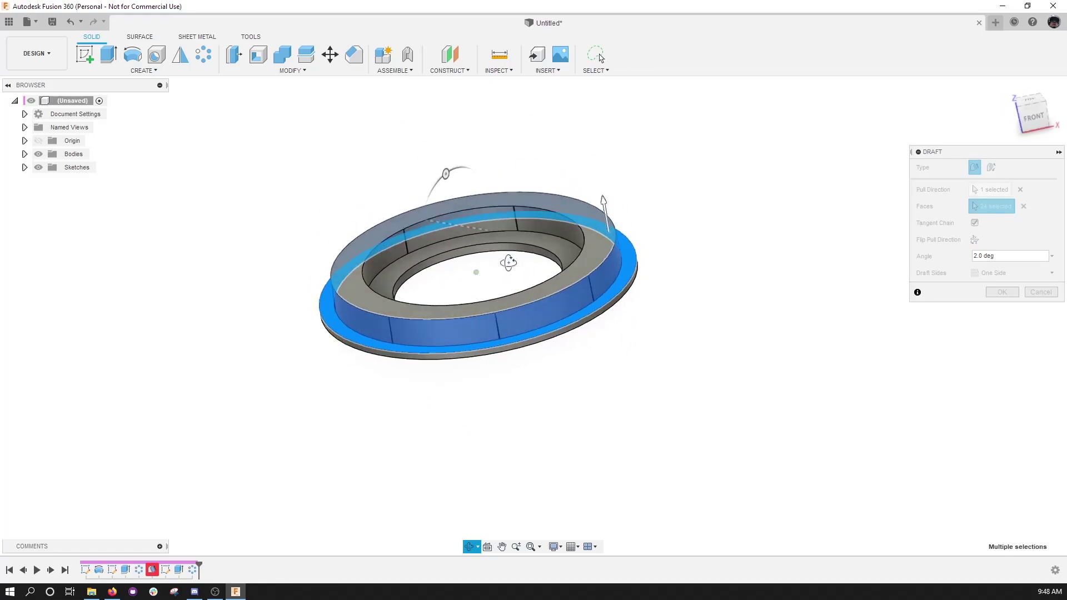
{"action": "scroll", "coordinate": [616, 349], "scroll_direction": "up", "scroll_amount": 3}
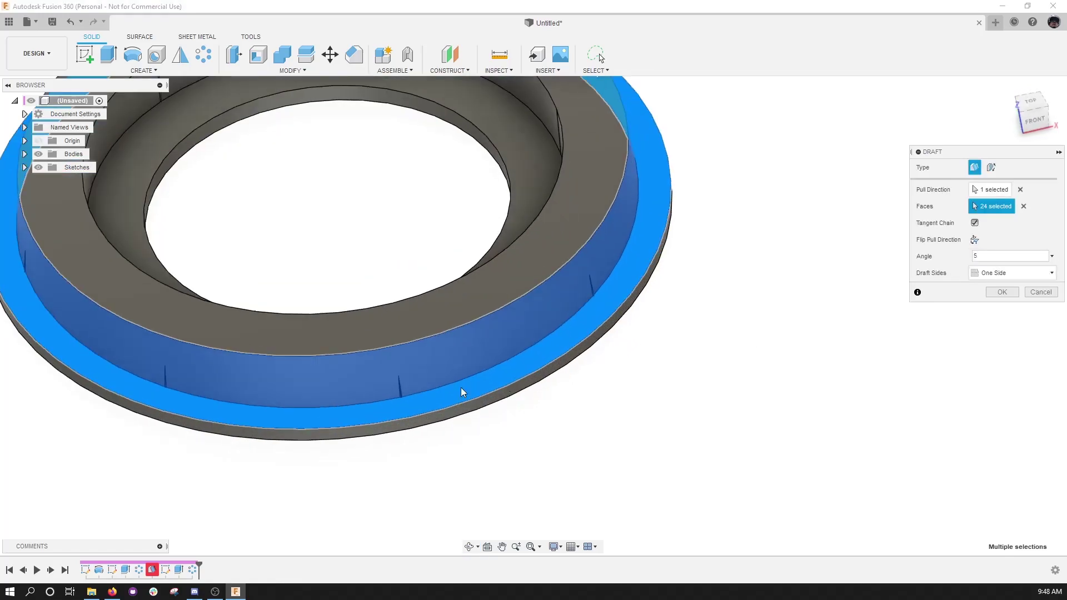
{"action": "scroll", "coordinate": [457, 380], "scroll_direction": "down", "scroll_amount": 3}
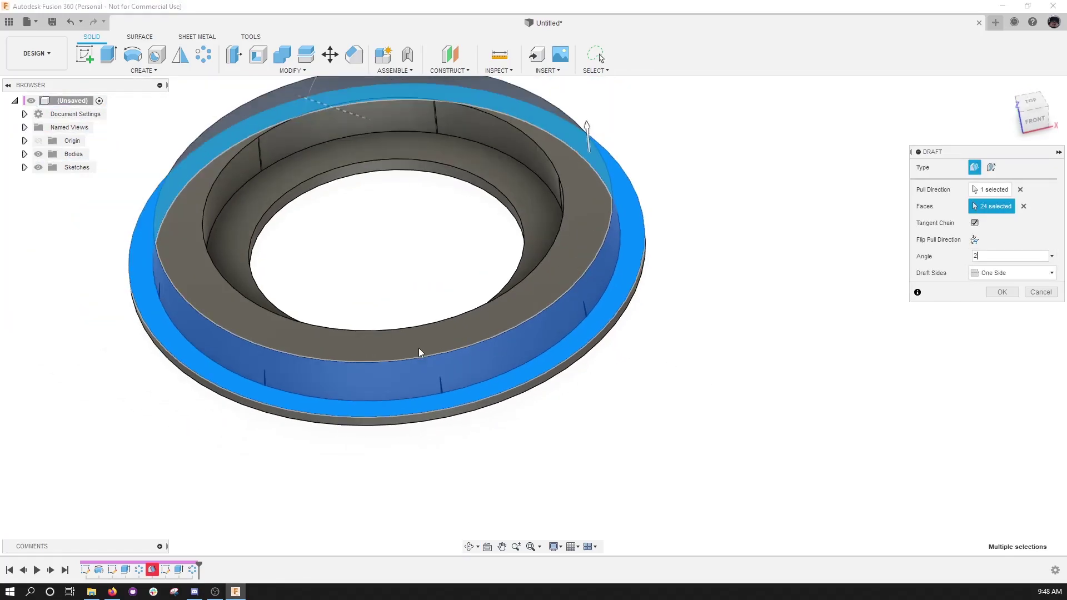
{"action": "middle_click_drag", "start_coordinate": [418, 352], "coordinate": [443, 284], "text": "shift"}
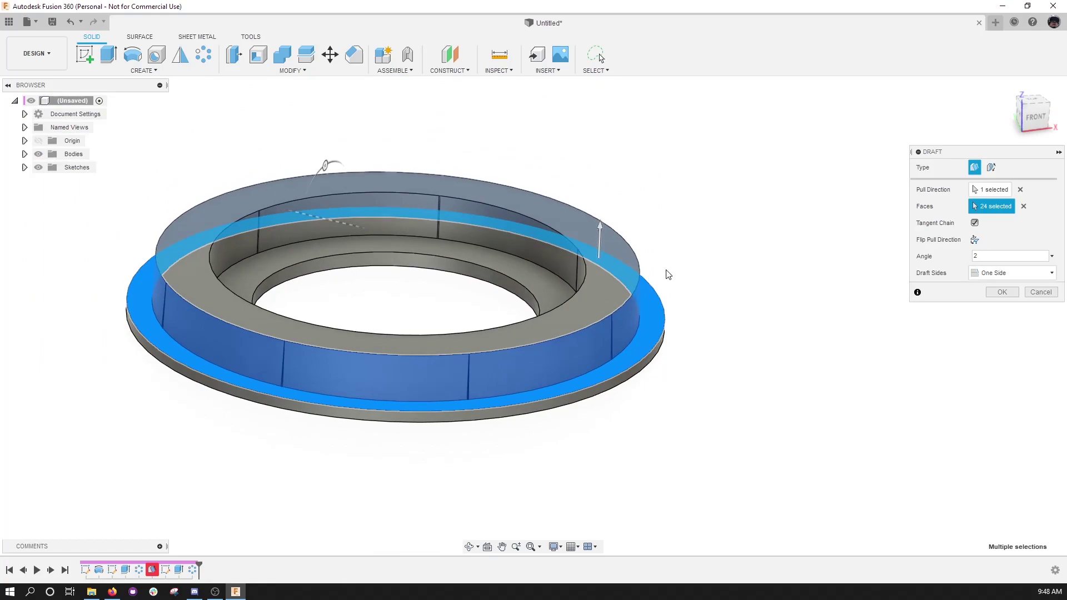
{"action": "scroll", "coordinate": [280, 356], "scroll_direction": "up", "scroll_amount": 3}
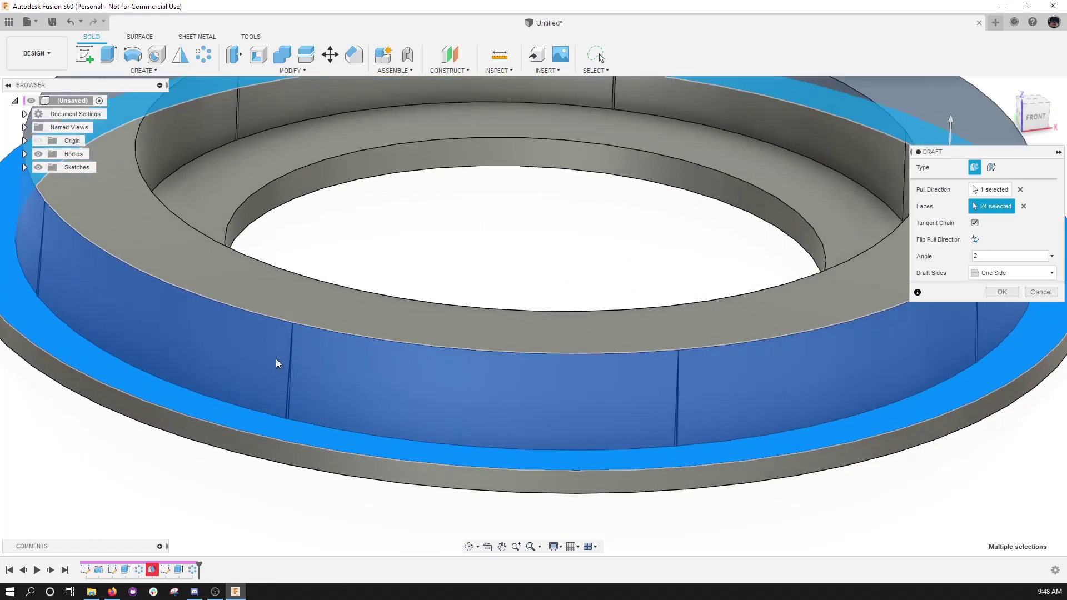
{"action": "scroll", "coordinate": [279, 356], "scroll_direction": "down", "scroll_amount": 2}
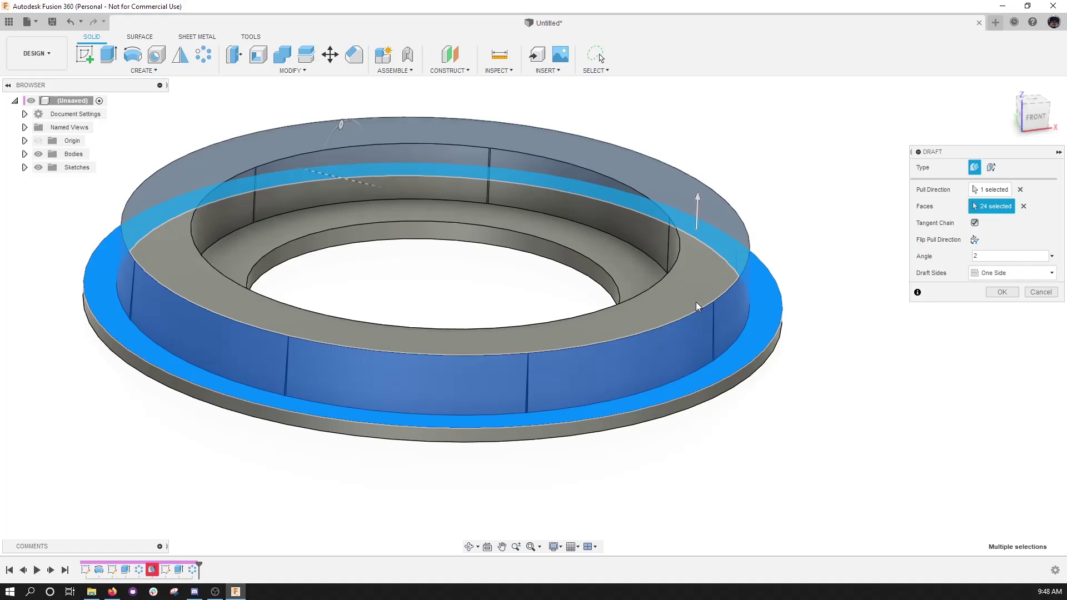
{"action": "mouse_move", "coordinate": [509, 284]}
{"action": "middle_mouse_down", "text": "shift"}
{"action": "mouse_move", "coordinate": [488, 279]}
{"action": "mouse_move", "coordinate": [495, 285]}
{"action": "middle_mouse_up", "text": "shift"}
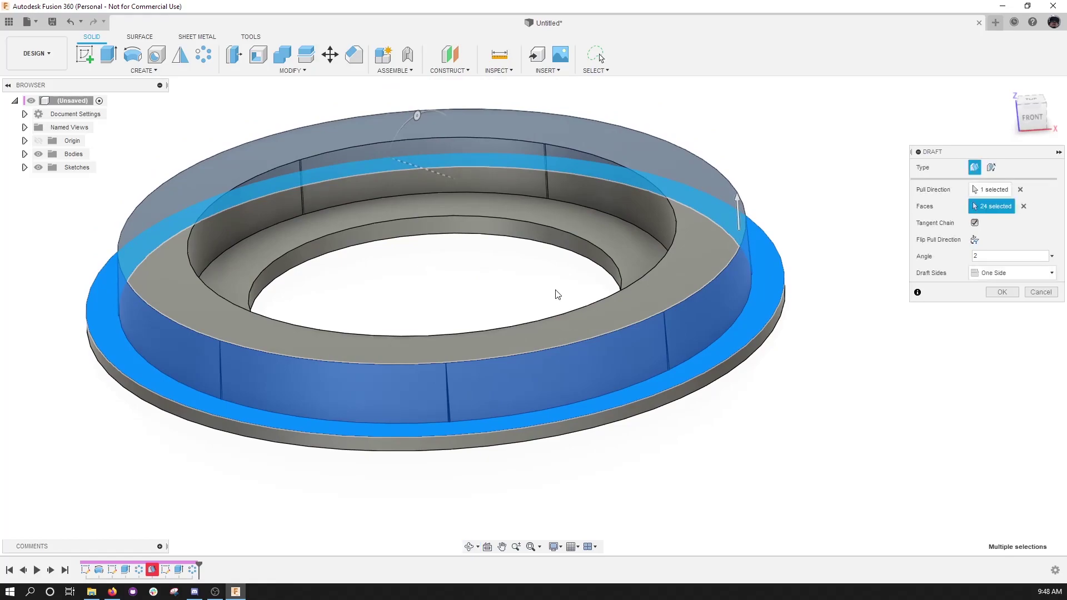
{"action": "middle_click_drag", "start_coordinate": [791, 387], "coordinate": [799, 382], "text": "shift"}
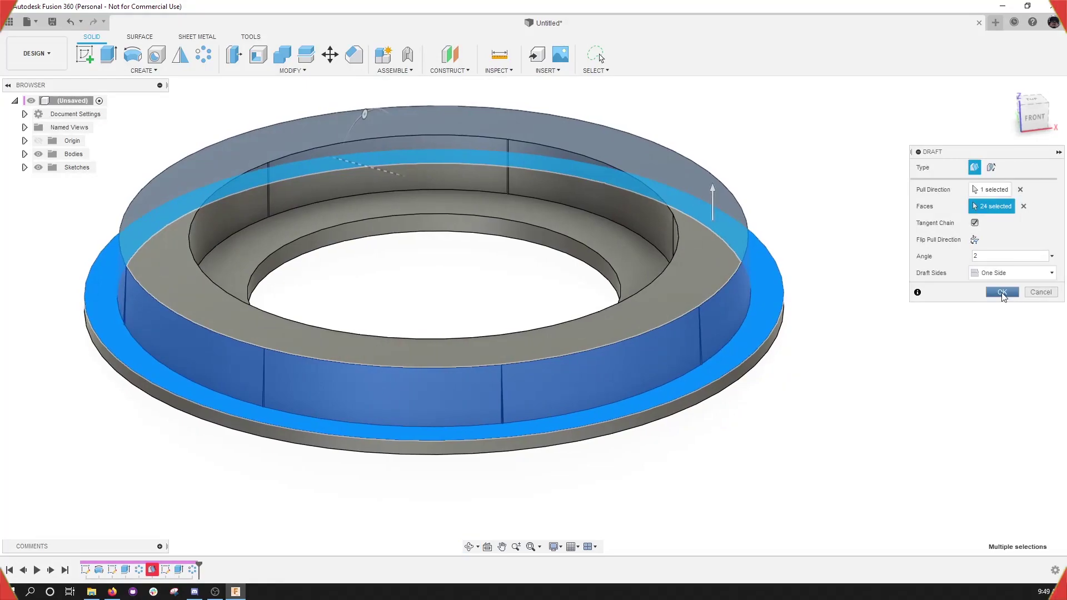